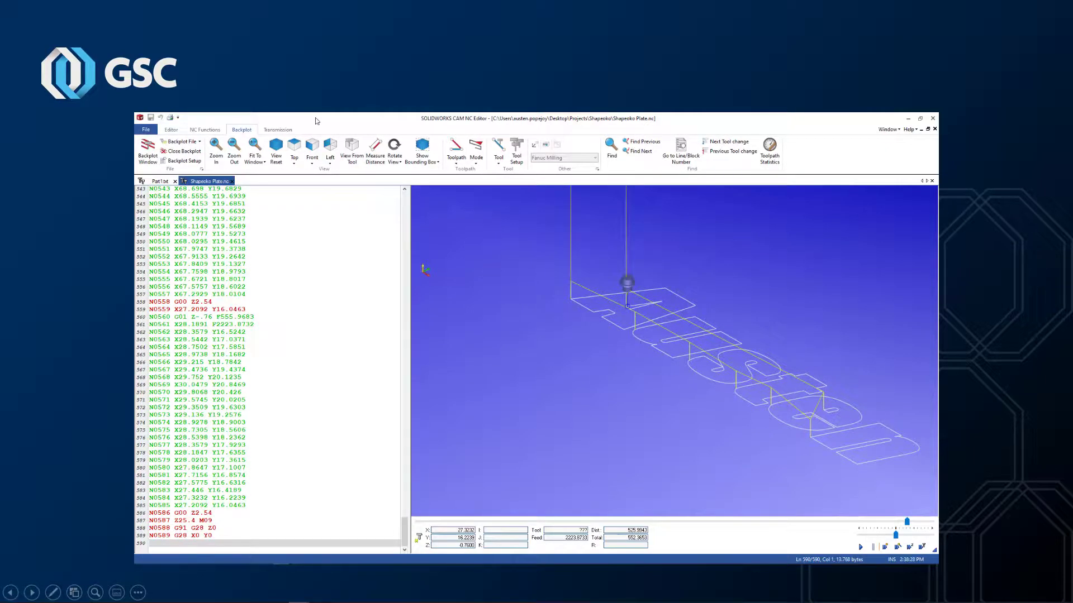
- Advance the slide show from the backplot video to the green code-rain video slide
{"action": "key", "text": "Right"}
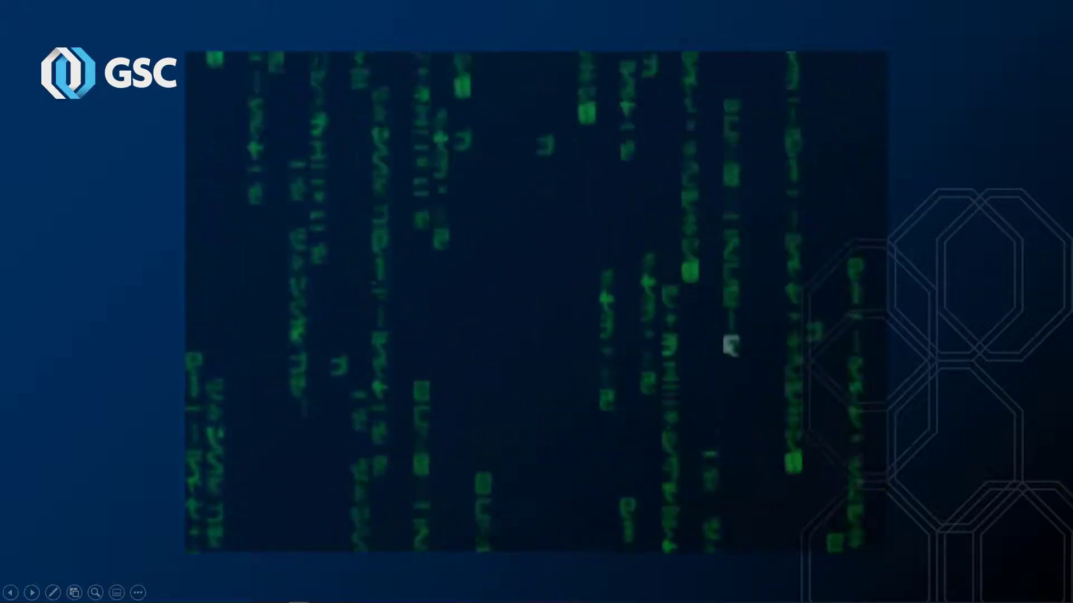
- Advance the slide show to the Okuma Lathe Posts slide
{"action": "key", "text": "Right"}
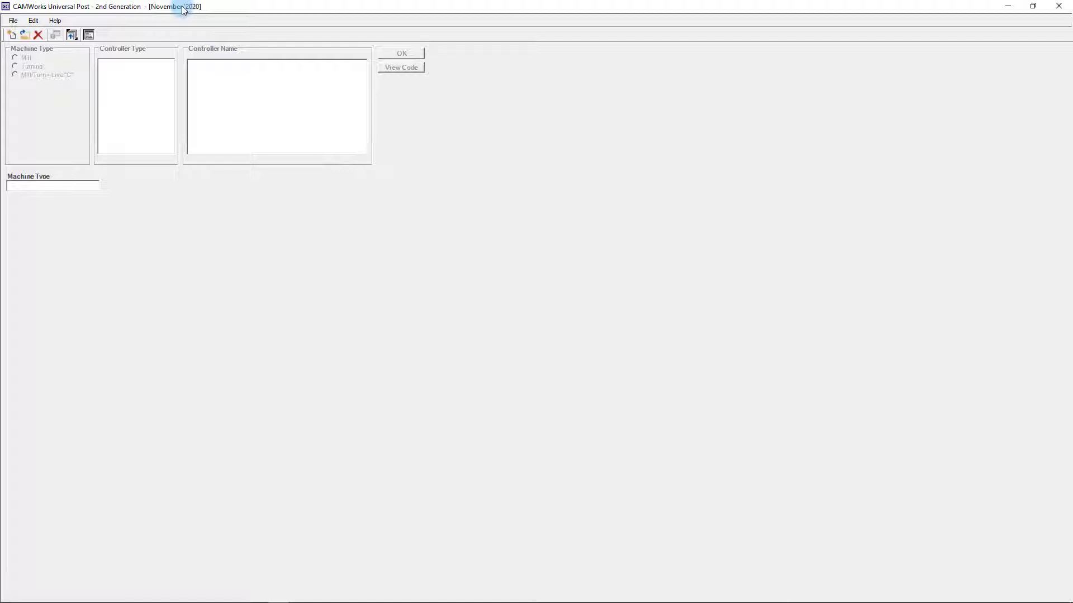
- Start a new post source, picking Heidenhain as controller type and scrolling its controller names
{"action": "left_click", "coordinate": [13, 36]}
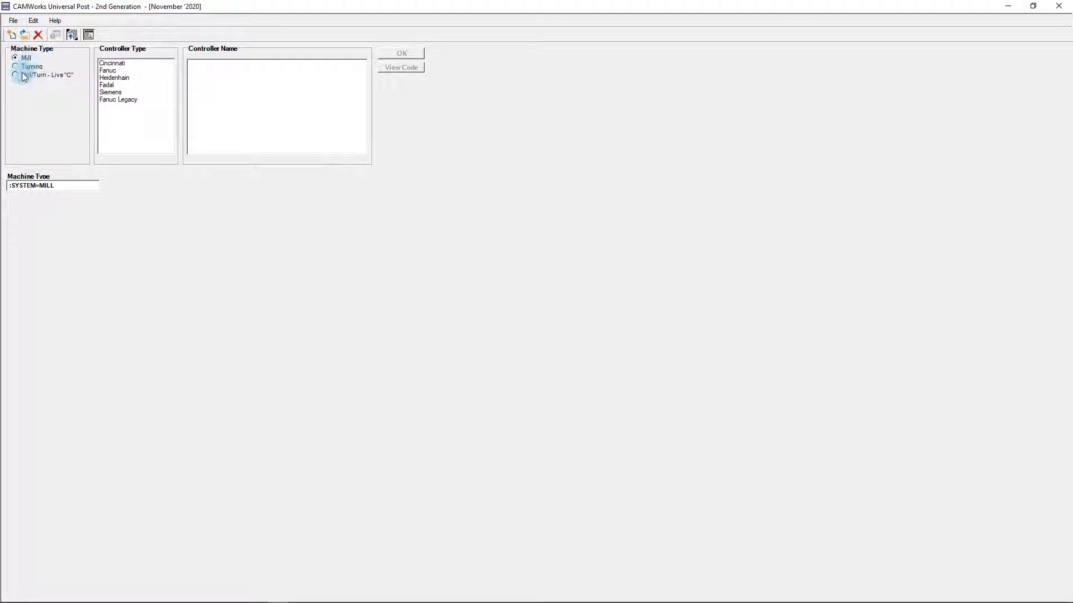
{"action": "left_click", "coordinate": [103, 79]}
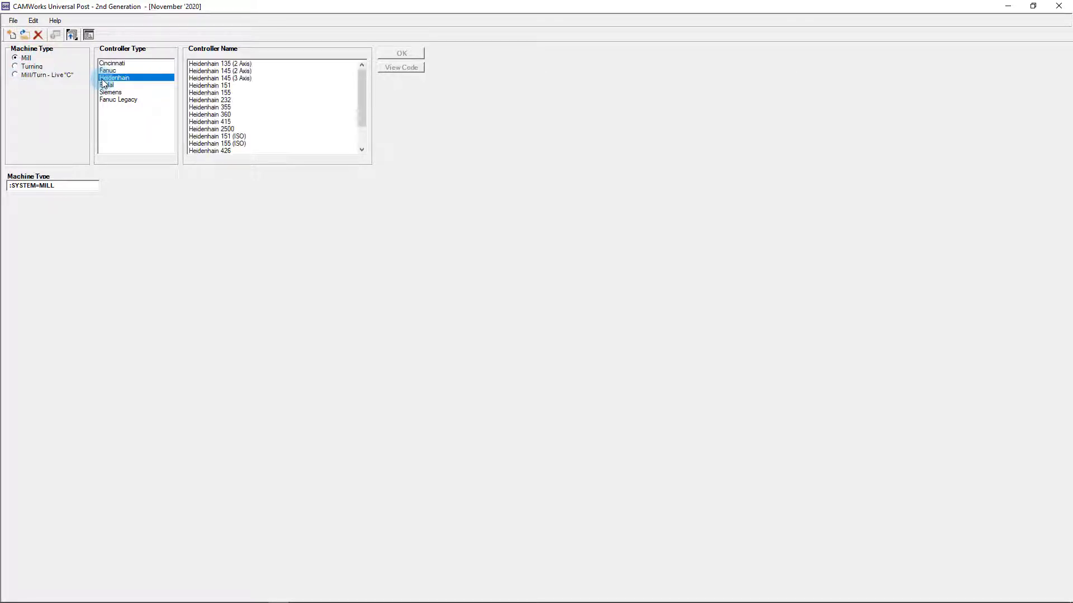
{"action": "left_click_drag", "start_coordinate": [363, 96], "coordinate": [363, 120]}
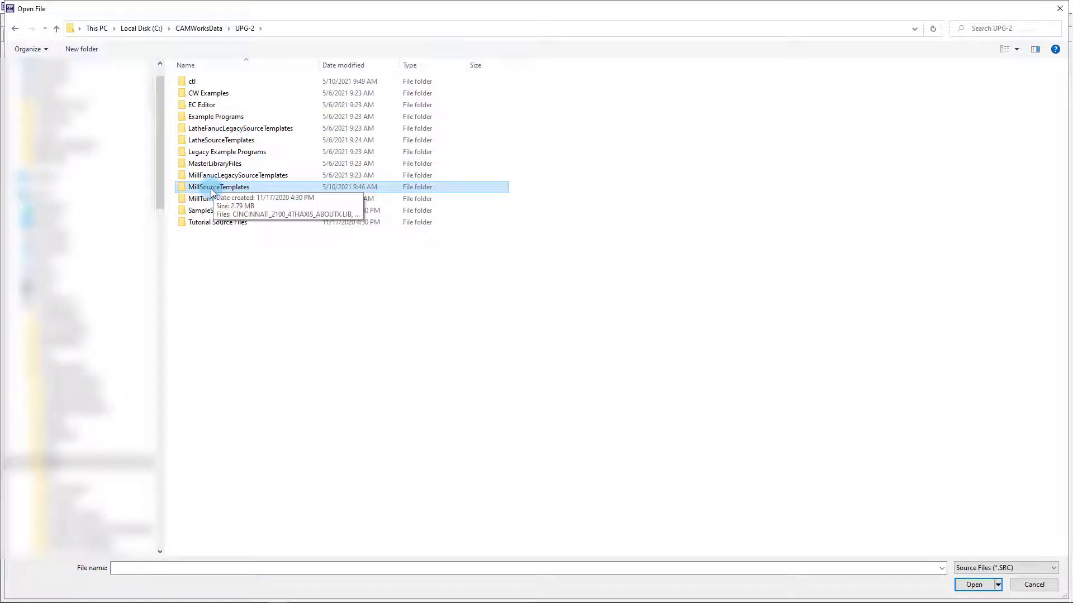
- Open the GENERIC_3AXIS_FANUC.SRC template from the MillSourceTemplates folder
{"action": "left_click", "coordinate": [213, 140]}
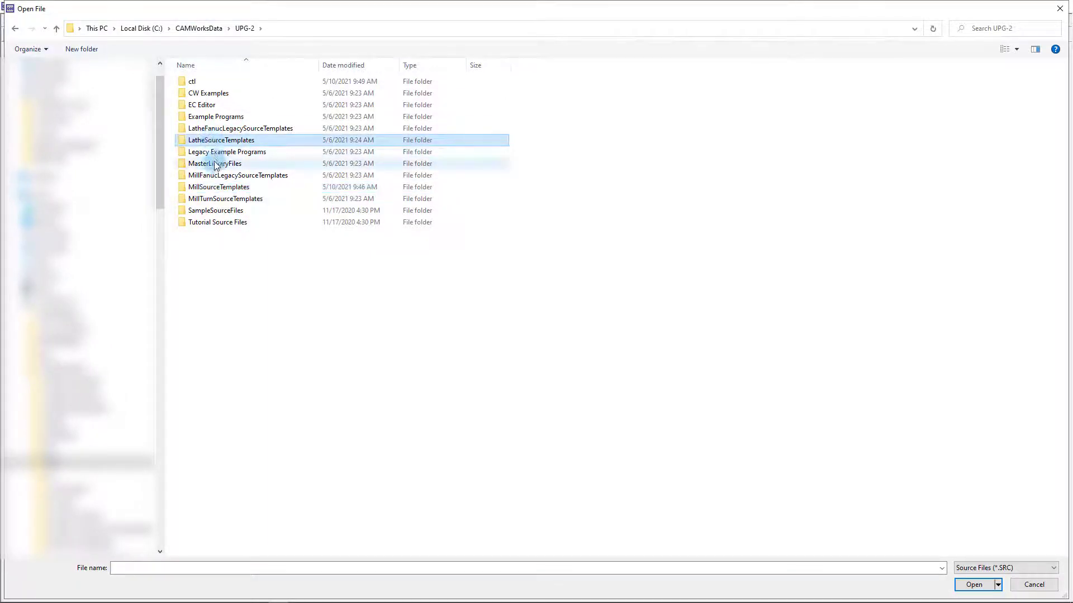
{"action": "left_click", "coordinate": [212, 199]}
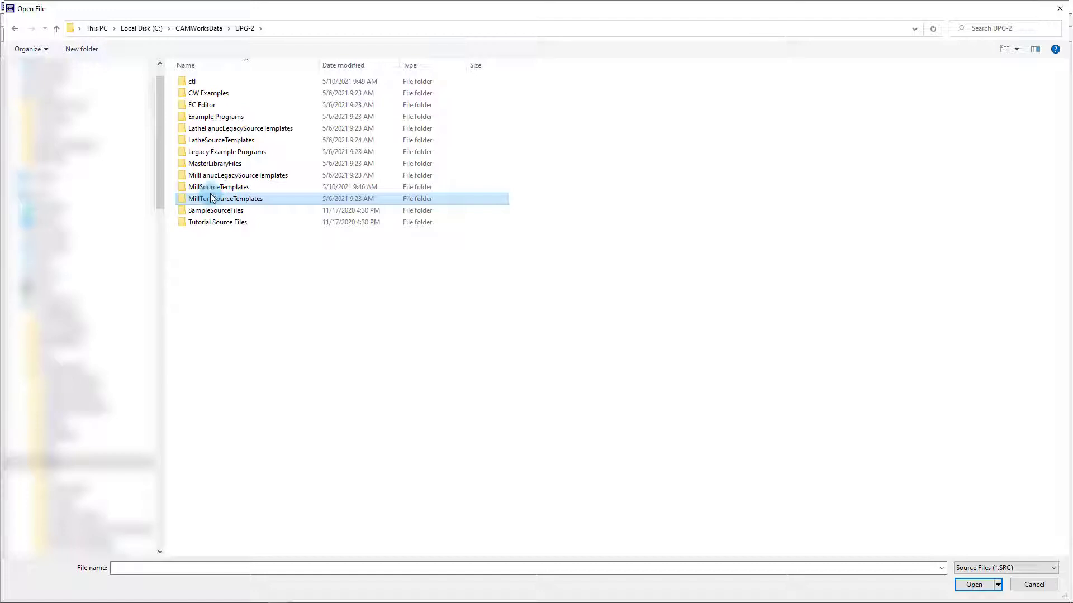
{"action": "double_click", "coordinate": [212, 190]}
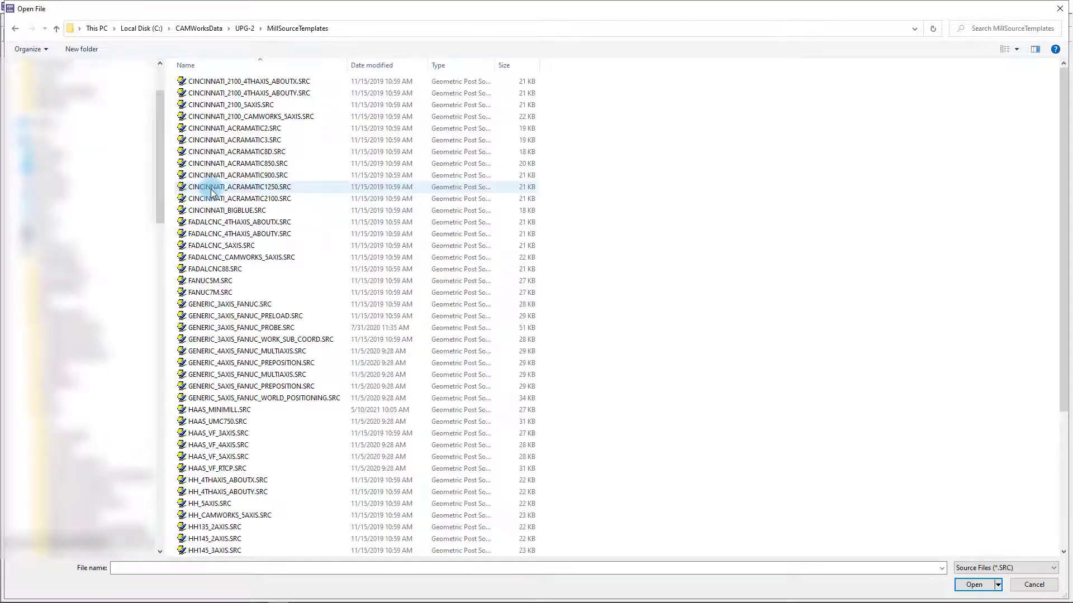
{"action": "left_click", "coordinate": [232, 305]}
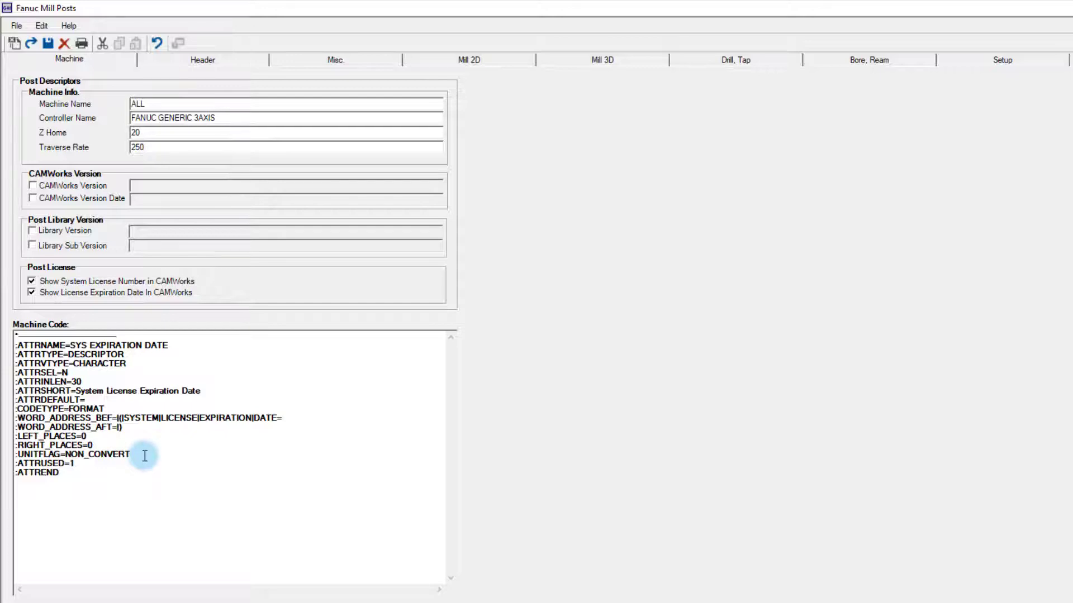
- Replace the machine name ALL with 'Generic Fanux 3 Axis'
{"action": "left_click", "coordinate": [162, 101]}
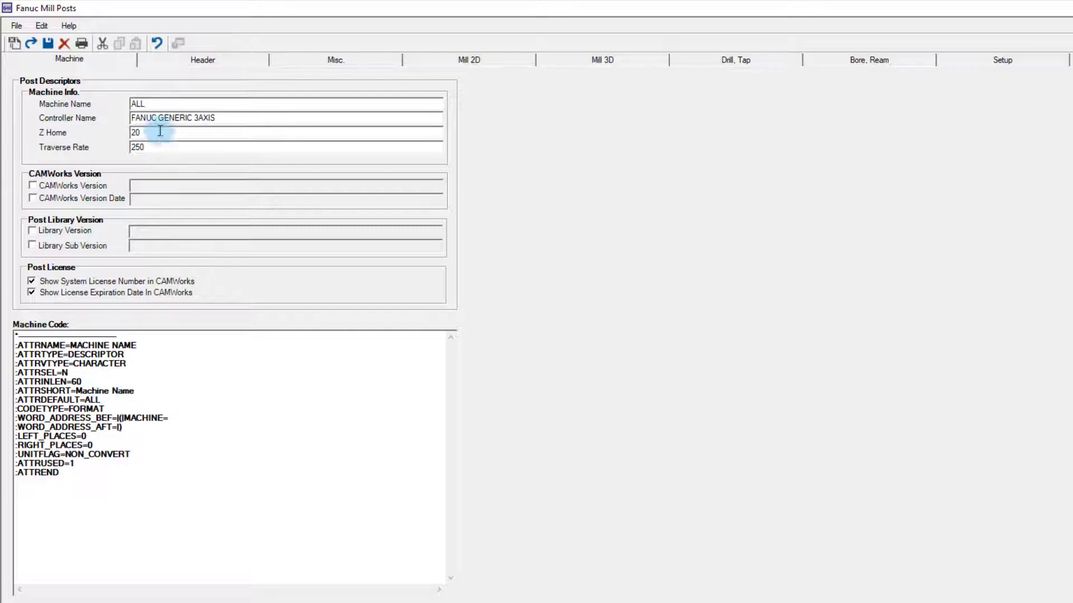
{"action": "left_click_drag", "start_coordinate": [149, 103], "coordinate": [47, 107]}
{"action": "type", "text": "Generic Fanux 3 Axis"}
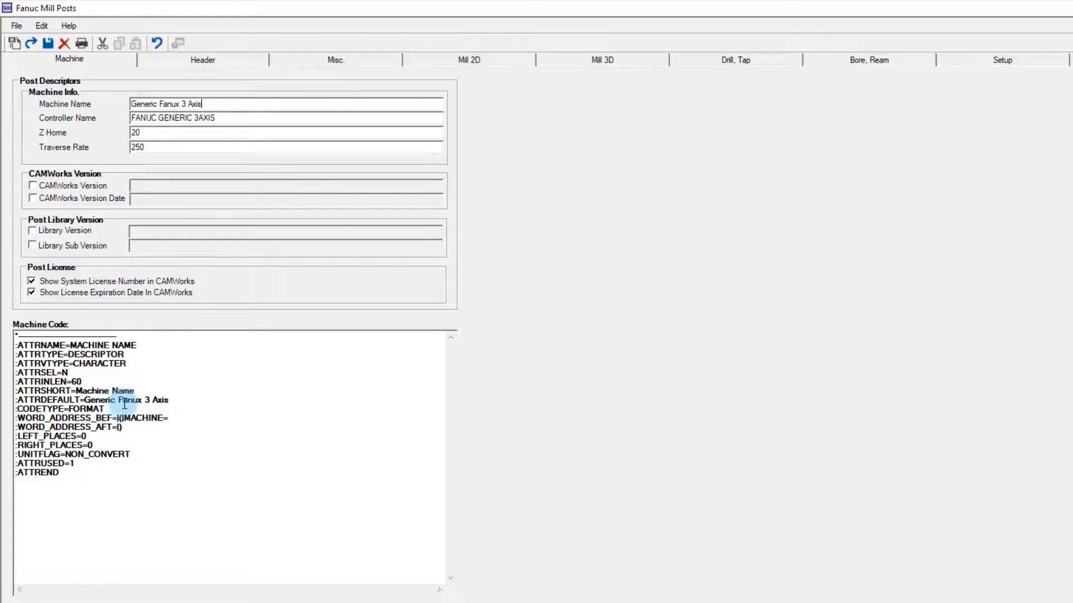
- On the Header page, set Arc Quadrants to 180 Degrees Max. and enable Mill 3Axis Only
{"action": "left_click", "coordinate": [208, 117]}
{"action": "left_click", "coordinate": [200, 63]}
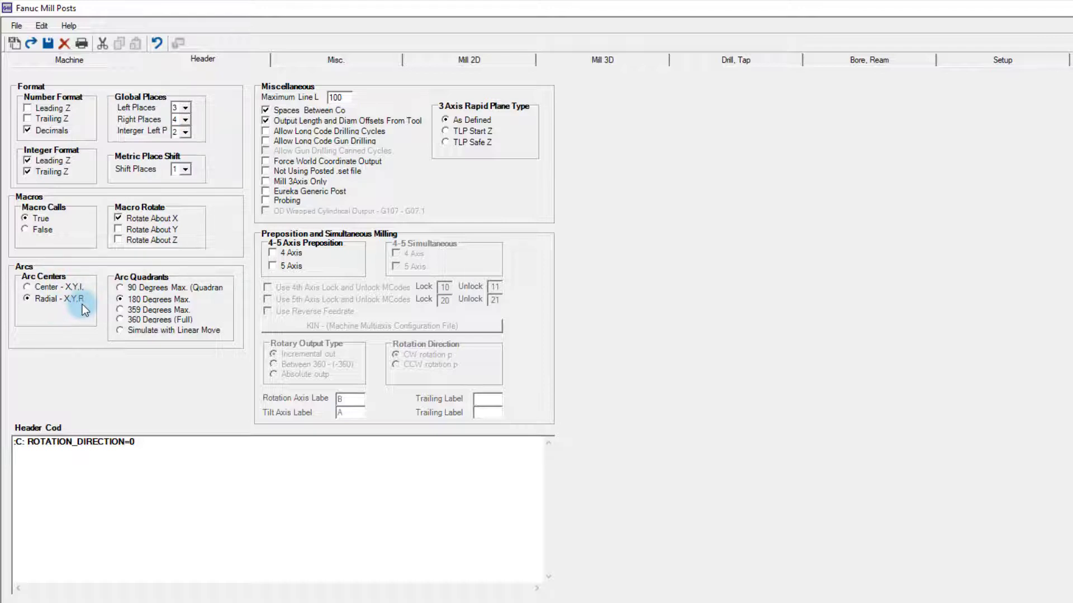
{"action": "left_click", "coordinate": [120, 299]}
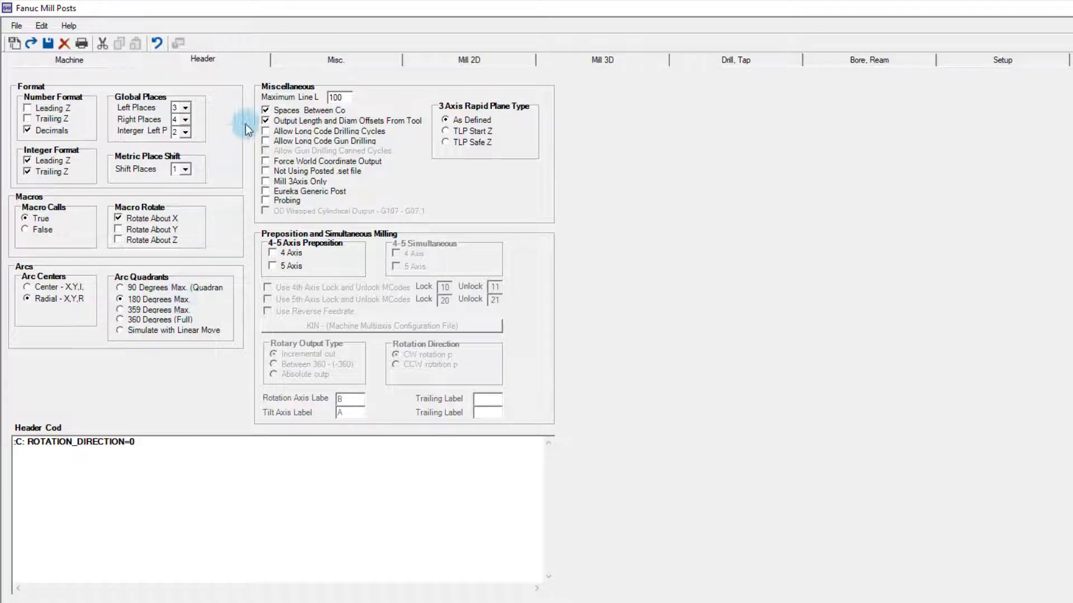
{"action": "left_click", "coordinate": [267, 182]}
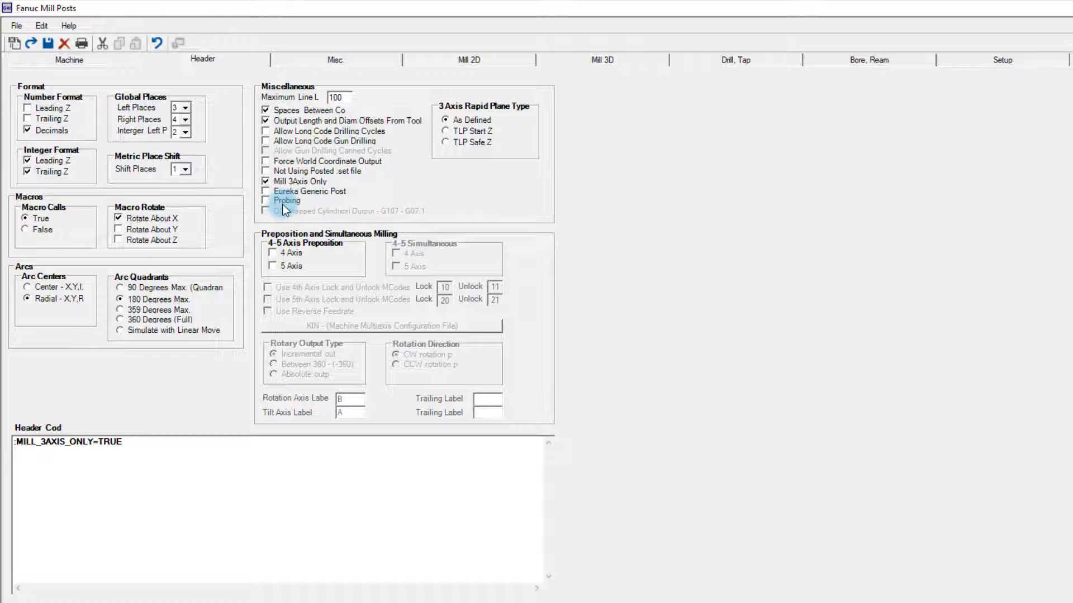
- Show the Misc. page with floating sequence numbers and coolant support settings
{"action": "left_click", "coordinate": [338, 60]}
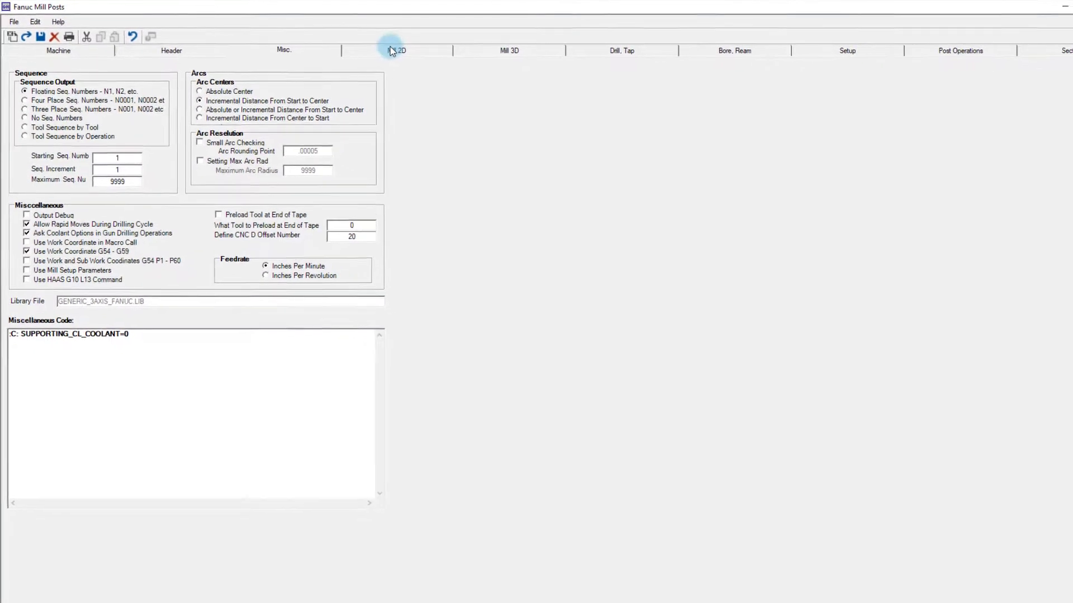
- Browse the Mill 2D, Mill 3D, Drill/Tap and Bore/Ream pages, ending on Setup
{"action": "left_click", "coordinate": [374, 48]}
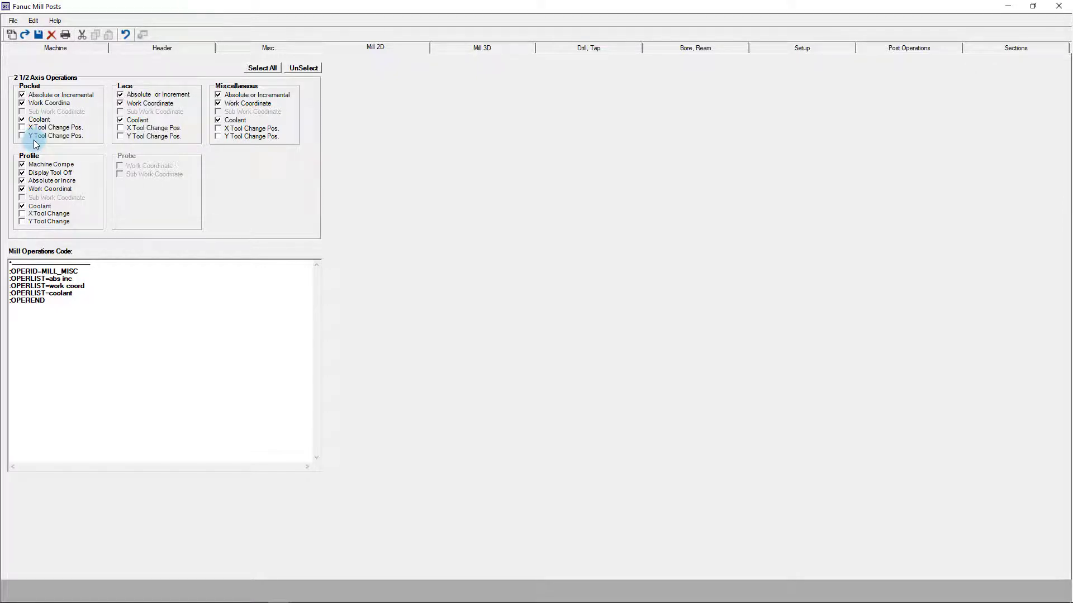
{"action": "left_click", "coordinate": [454, 51]}
{"action": "left_click", "coordinate": [544, 46]}
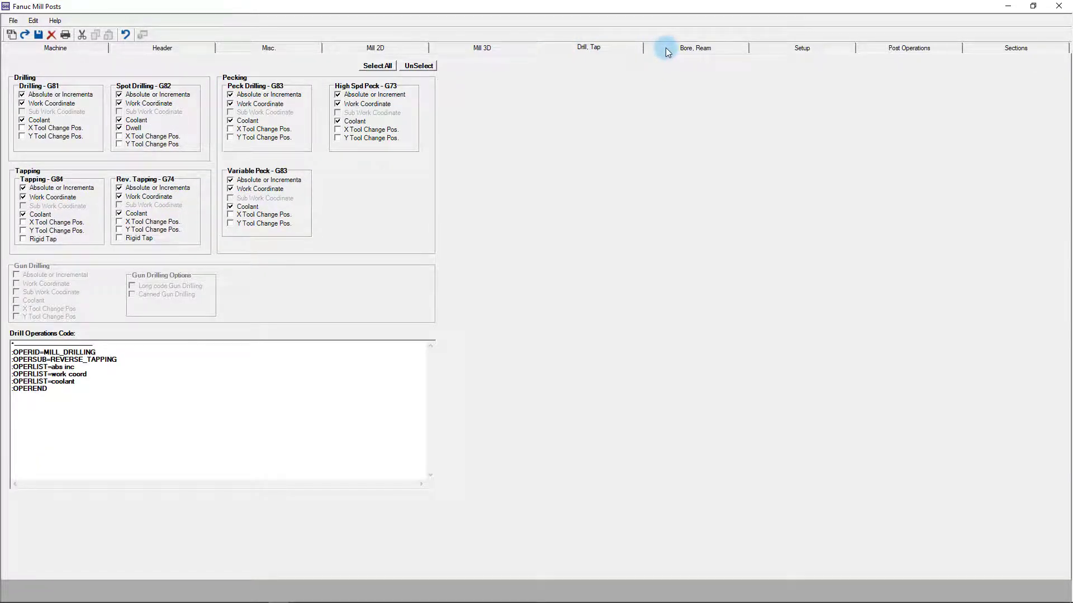
{"action": "left_click", "coordinate": [665, 48]}
{"action": "left_click", "coordinate": [793, 47]}
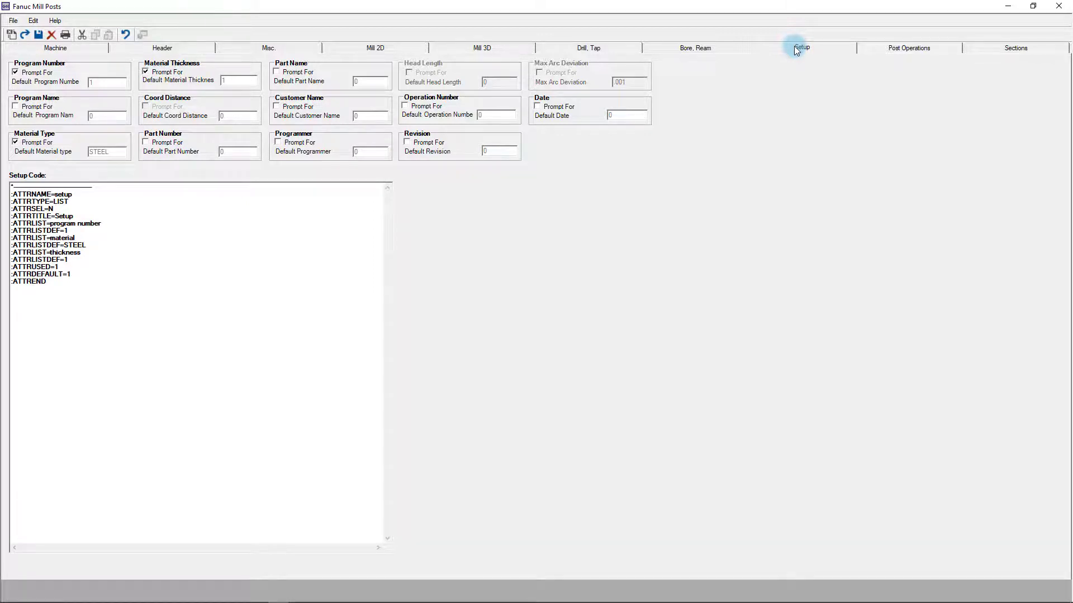
- Leave the program name unprompted and turn on Prompt For in the Programmer box
{"action": "left_click", "coordinate": [99, 83]}
{"action": "left_click", "coordinate": [15, 106]}
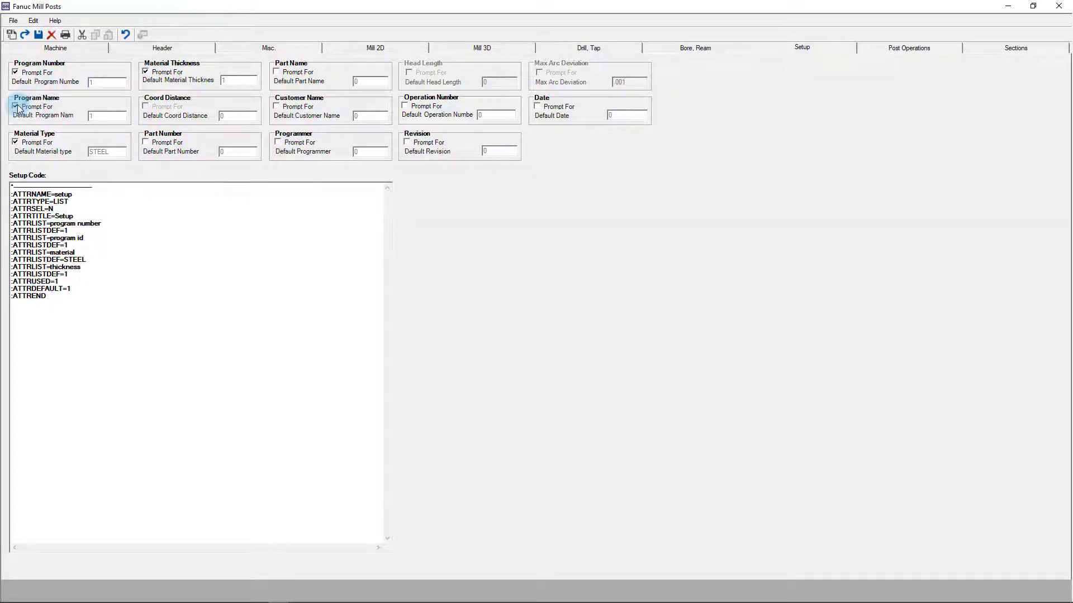
{"action": "left_click", "coordinate": [16, 107]}
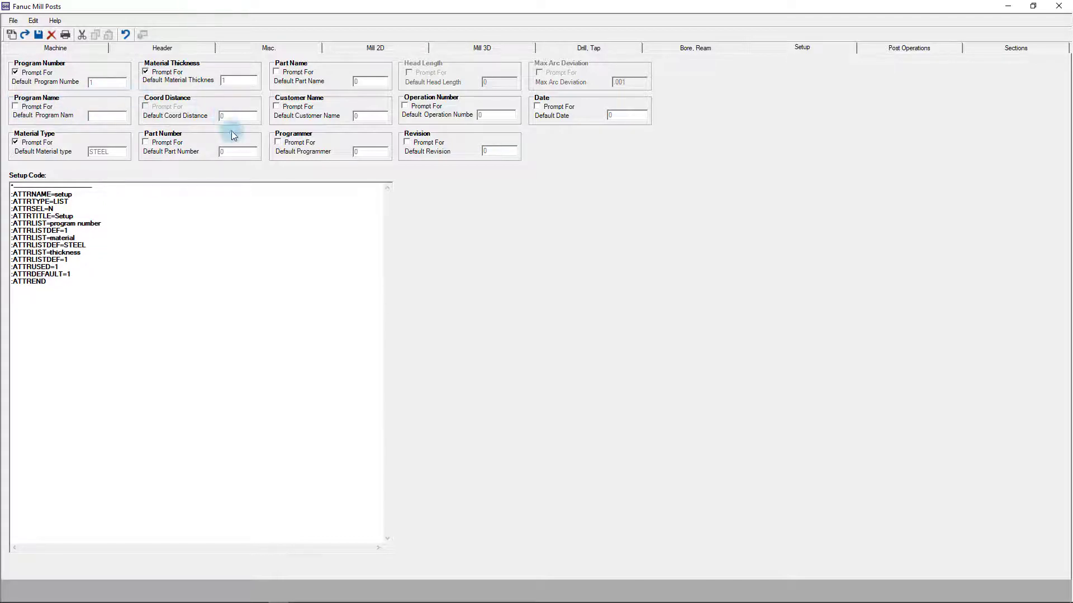
{"action": "left_click", "coordinate": [279, 143]}
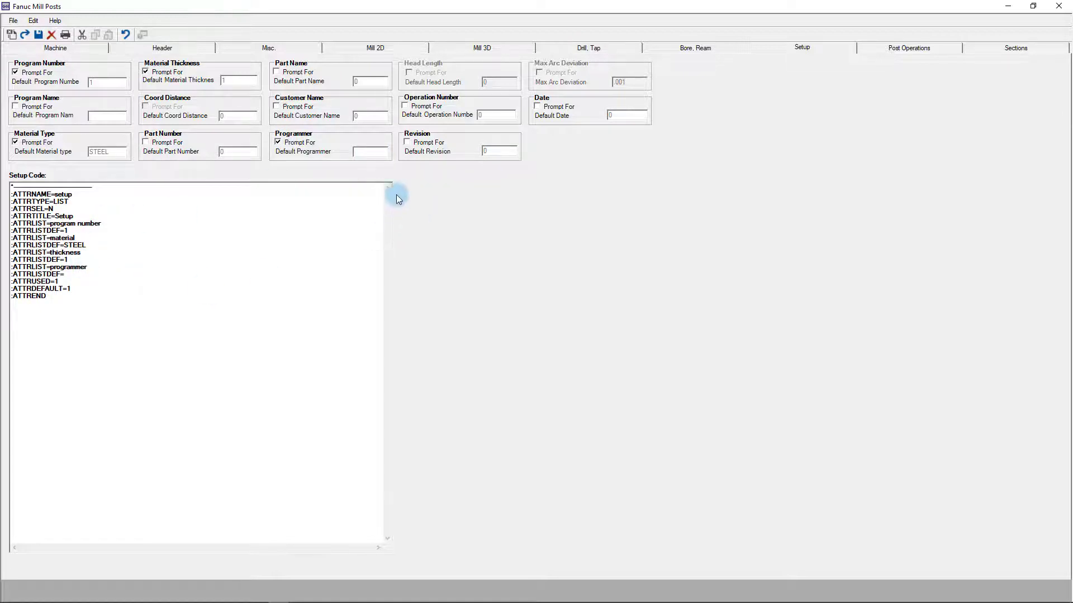
{"action": "left_click", "coordinate": [278, 143]}
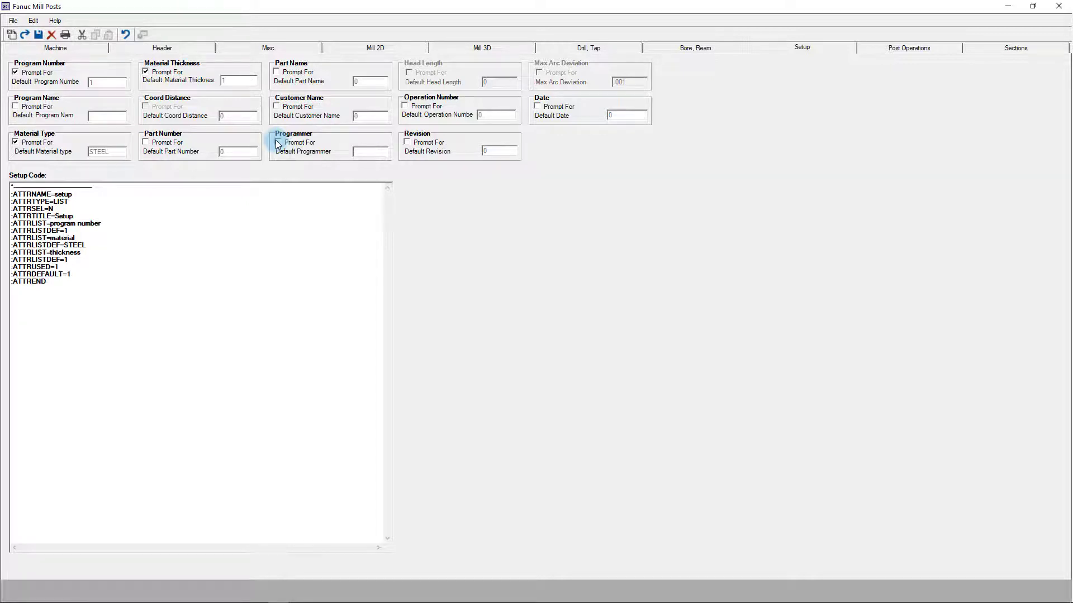
{"action": "left_click", "coordinate": [278, 143]}
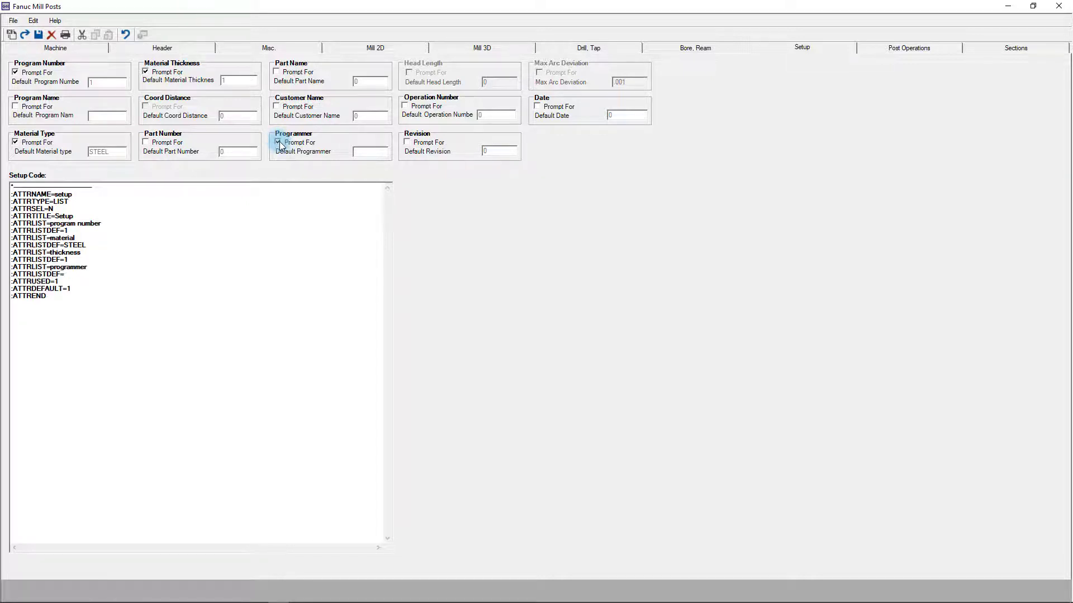
- Go through Post Operations to the Sections page listing Tool, Rapid Moves, Cut Moves and Macros
{"action": "left_click", "coordinate": [920, 48]}
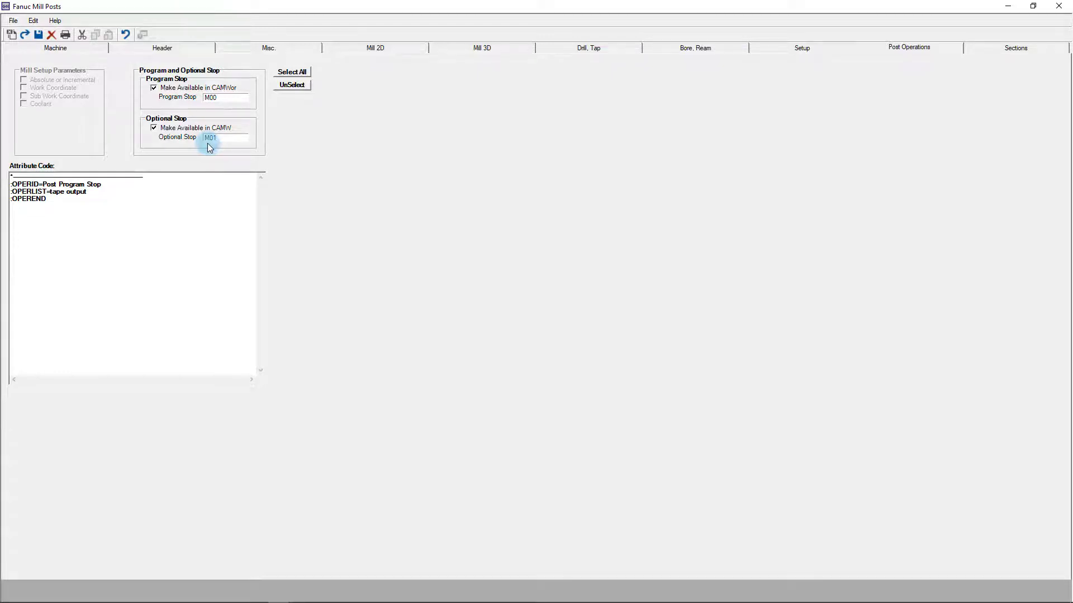
{"action": "left_click", "coordinate": [983, 54]}
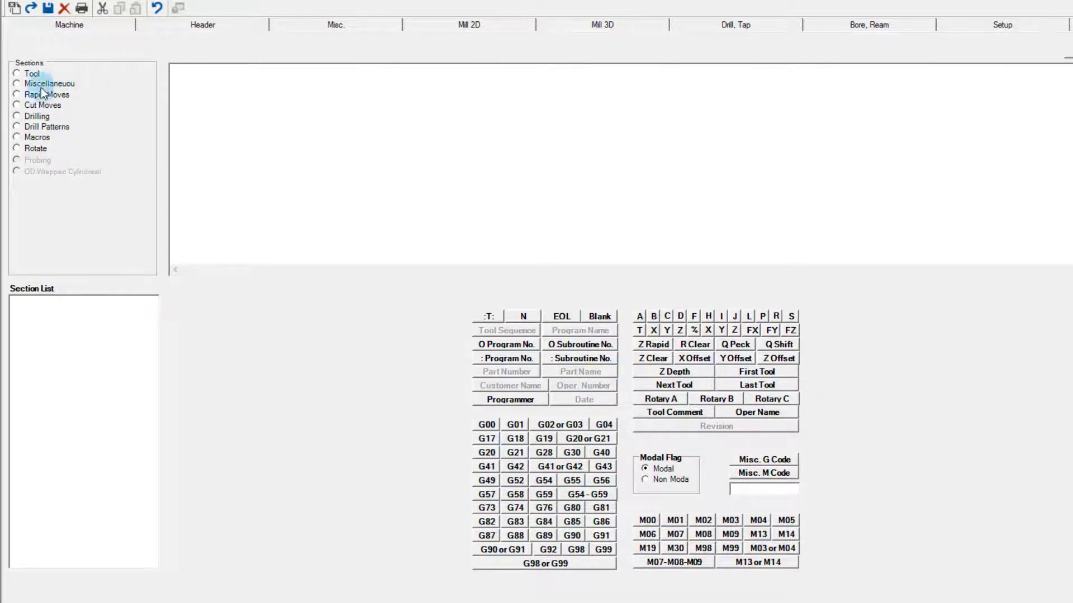
- Show the Miscellaneous Start of Tape code with the program number, G17, G40 and G80
{"action": "left_click", "coordinate": [18, 85]}
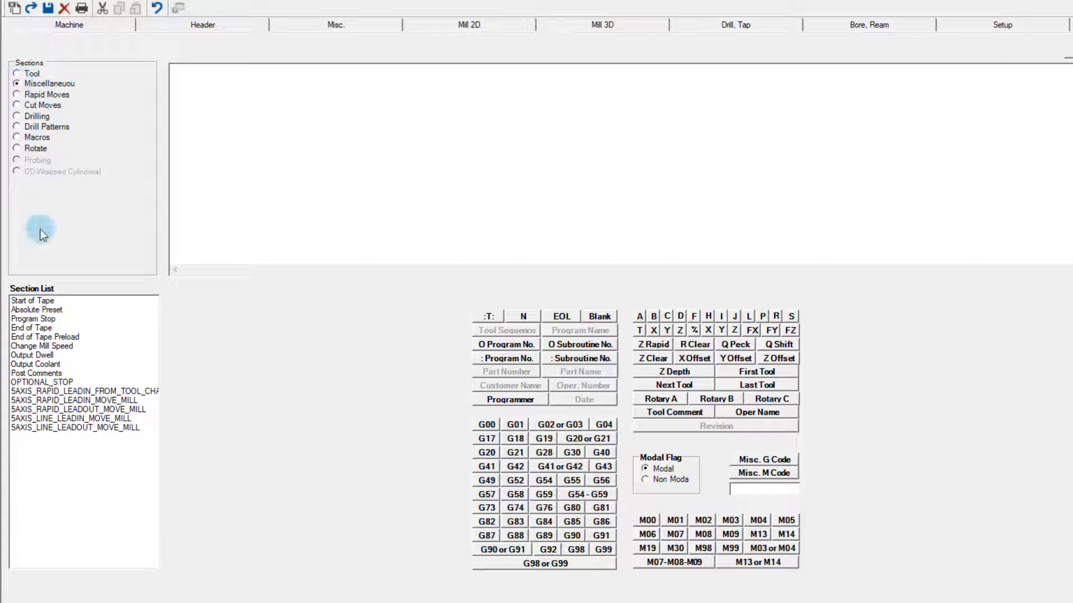
{"action": "left_click", "coordinate": [41, 309]}
{"action": "left_click", "coordinate": [41, 302]}
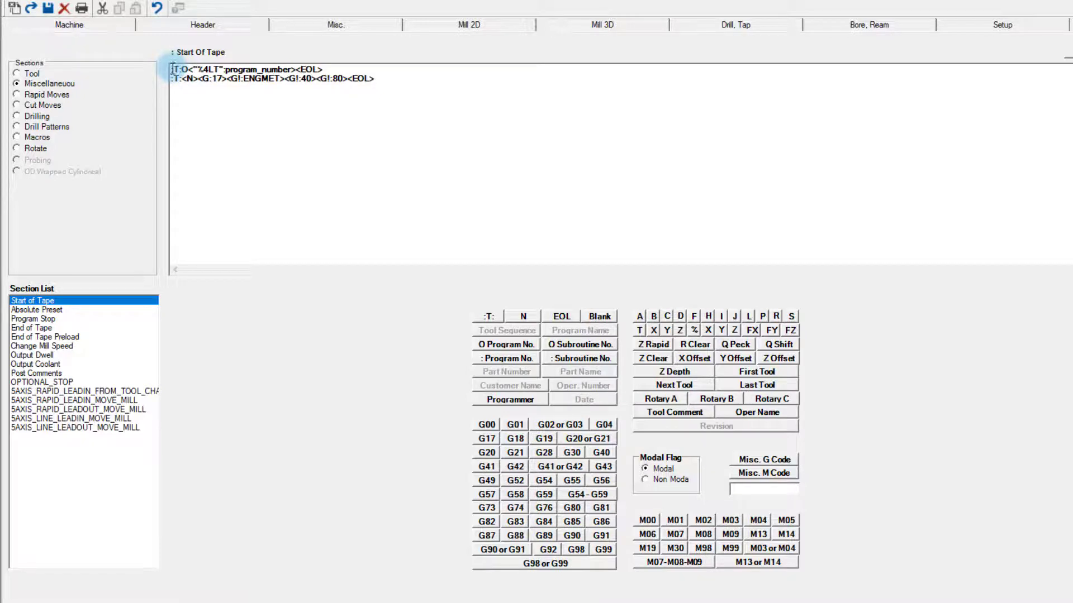
{"action": "left_click_drag", "start_coordinate": [173, 69], "coordinate": [181, 69]}
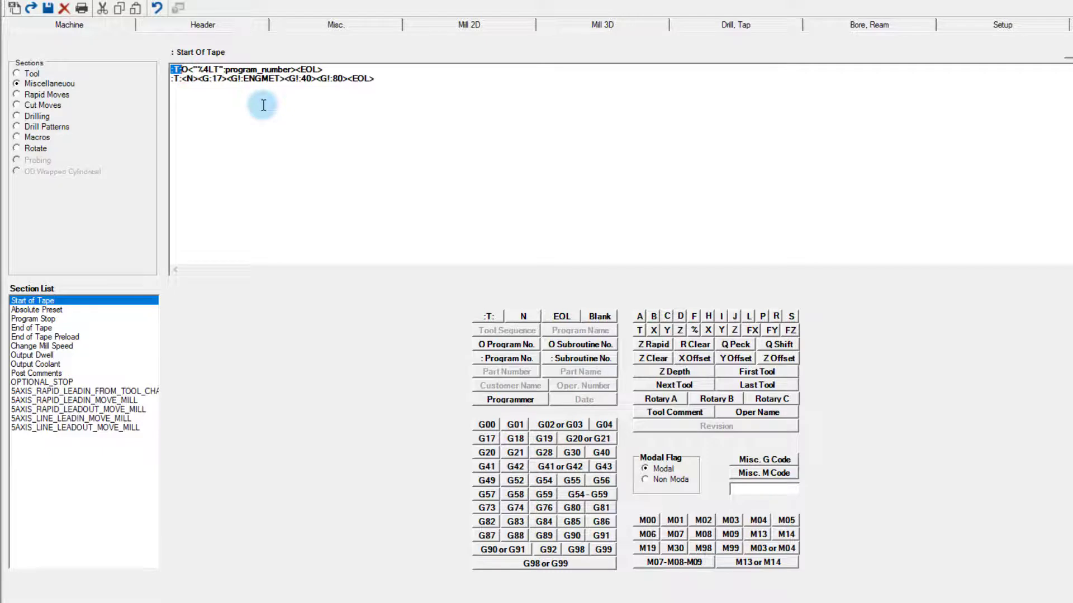
{"action": "left_click_drag", "start_coordinate": [295, 69], "coordinate": [323, 69]}
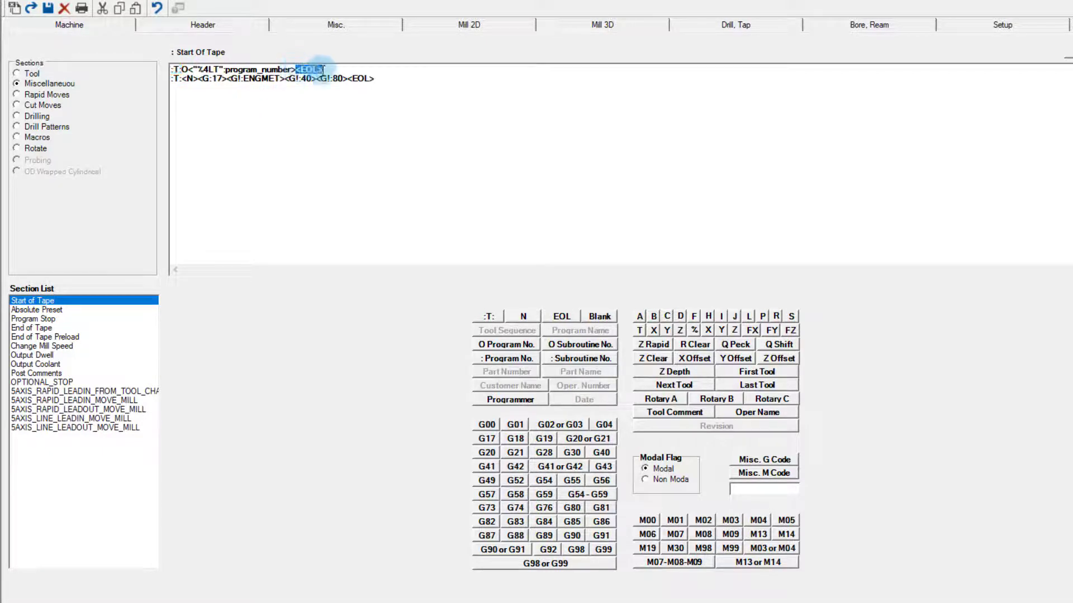
{"action": "left_click", "coordinate": [193, 69]}
{"action": "left_click_drag", "start_coordinate": [188, 69], "coordinate": [296, 69]}
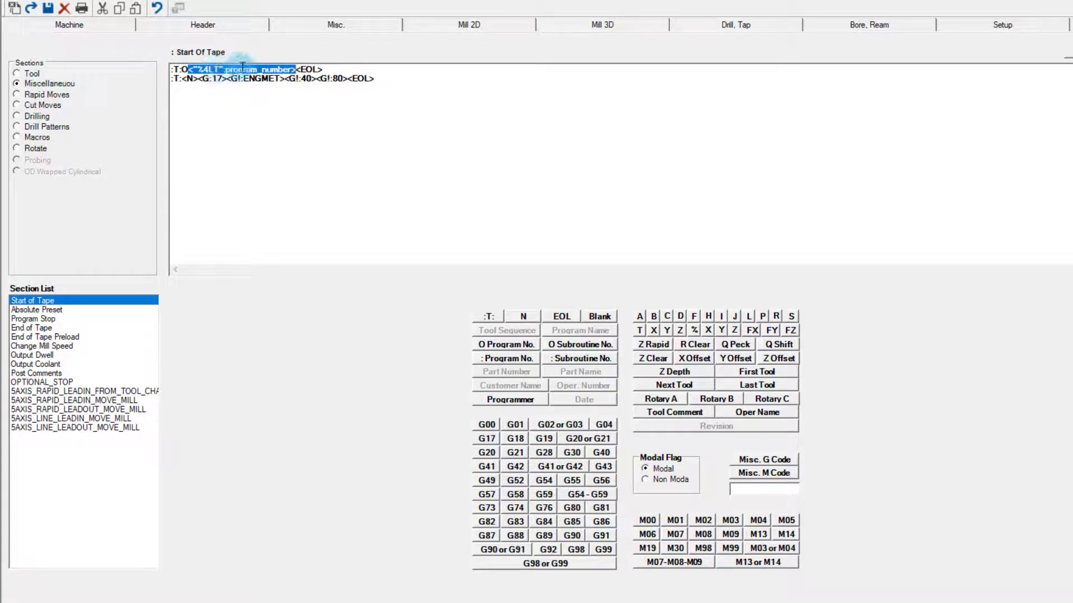
{"action": "left_click", "coordinate": [392, 79]}
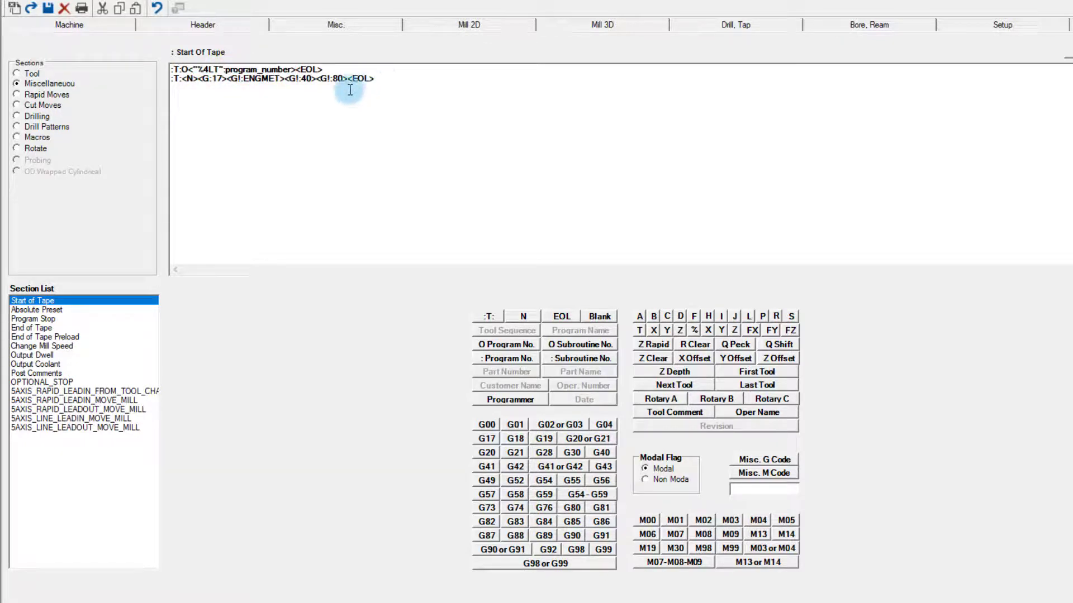
{"action": "double_click", "coordinate": [184, 79]}
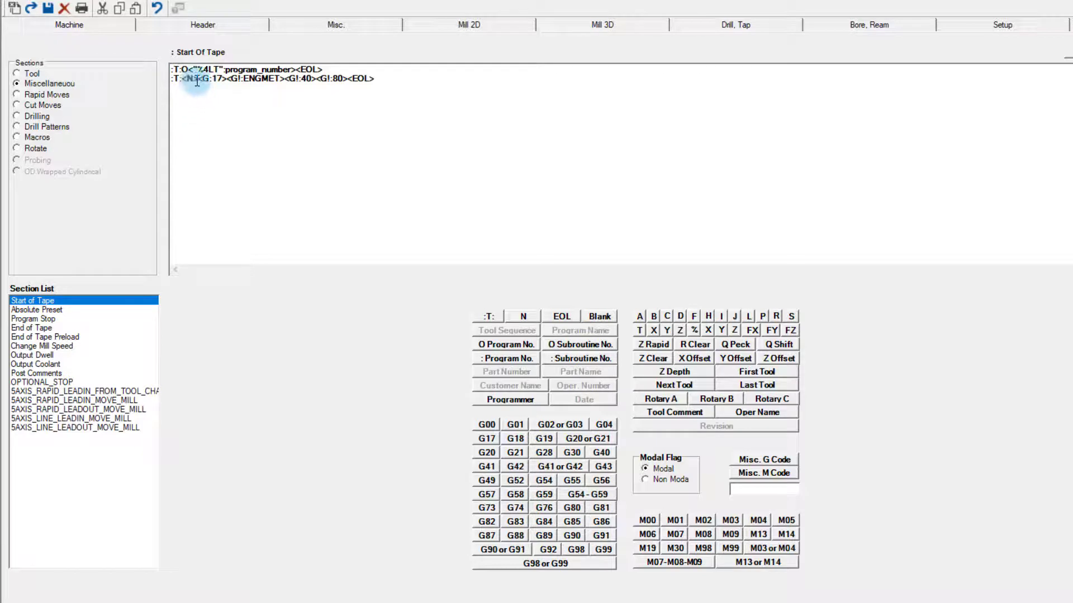
{"action": "left_click_drag", "start_coordinate": [197, 80], "coordinate": [223, 81]}
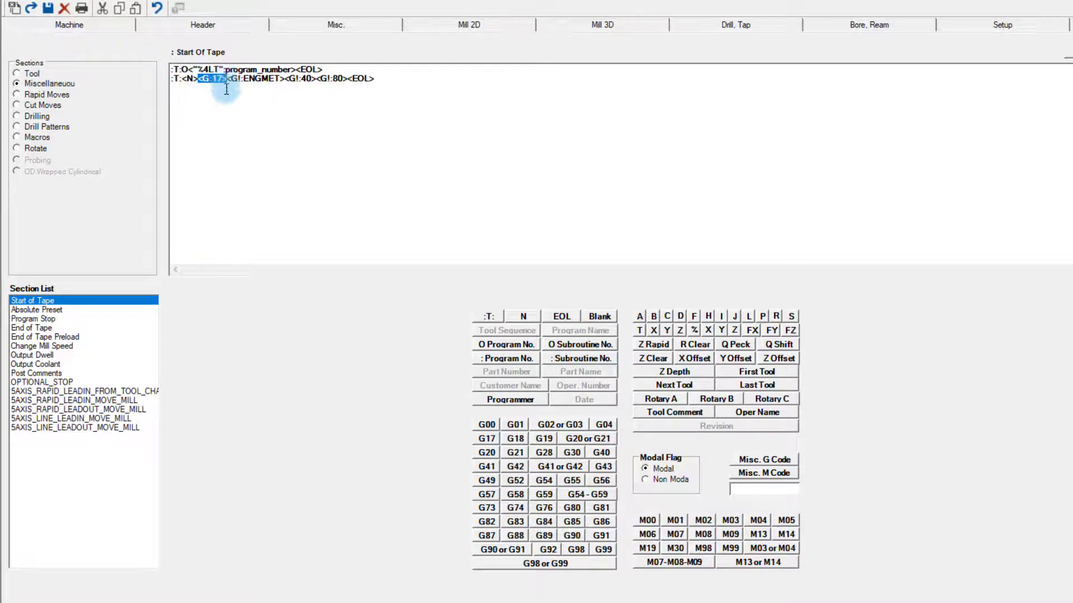
{"action": "double_click", "coordinate": [207, 82]}
{"action": "left_click", "coordinate": [226, 81]}
{"action": "left_click_drag", "start_coordinate": [227, 82], "coordinate": [268, 88]}
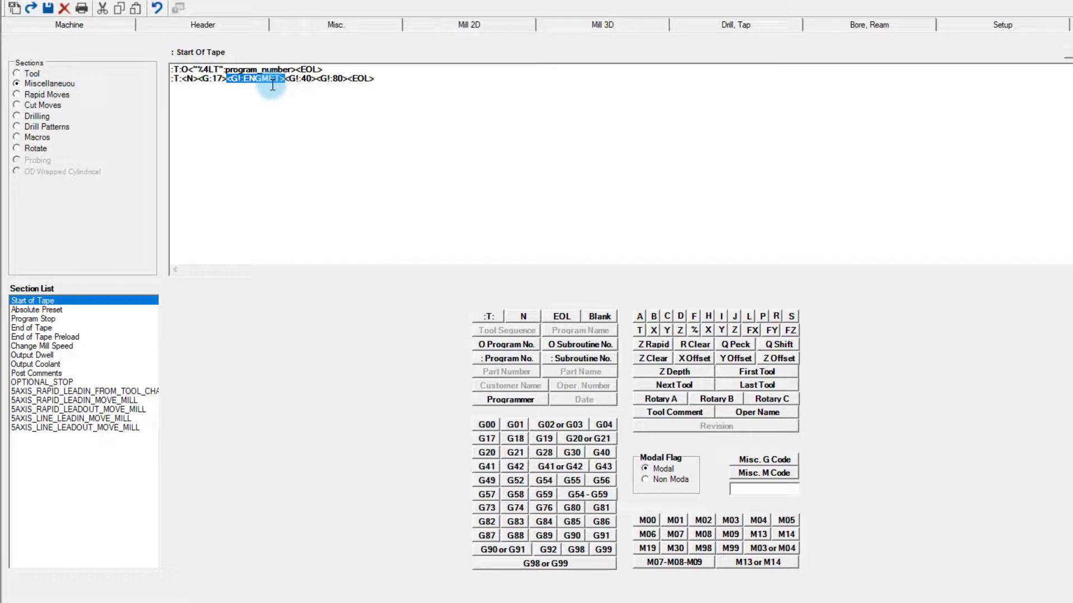
{"action": "left_click", "coordinate": [265, 93]}
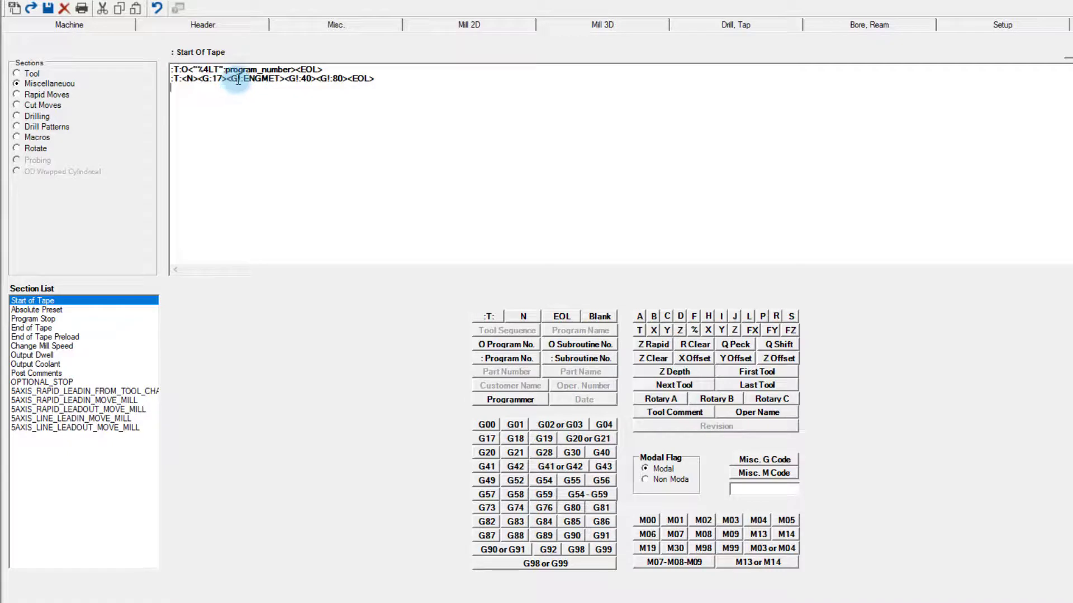
{"action": "left_click_drag", "start_coordinate": [237, 79], "coordinate": [244, 79]}
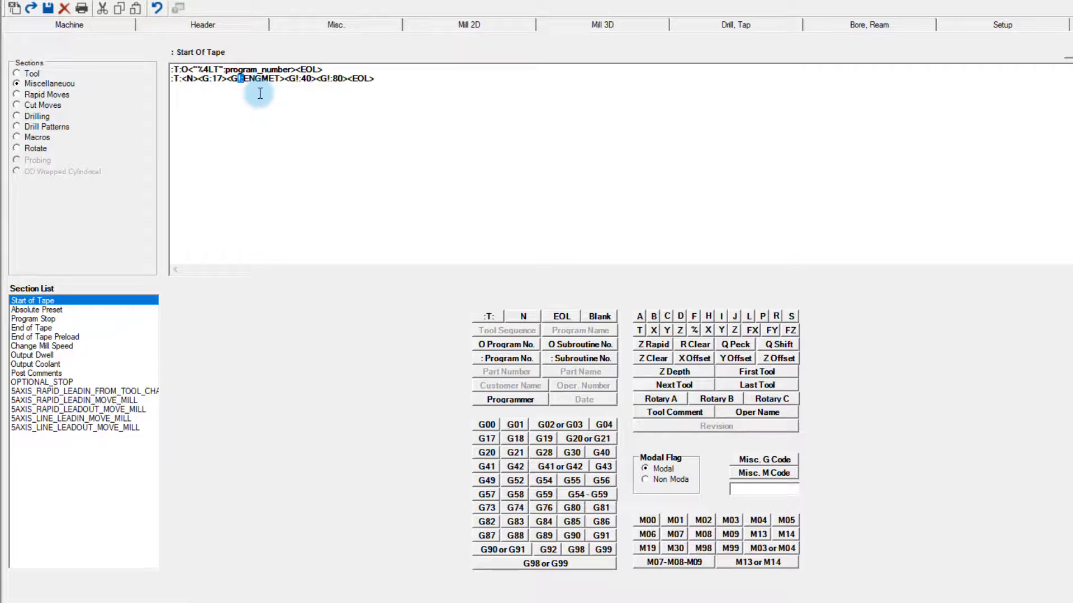
{"action": "left_click", "coordinate": [259, 93]}
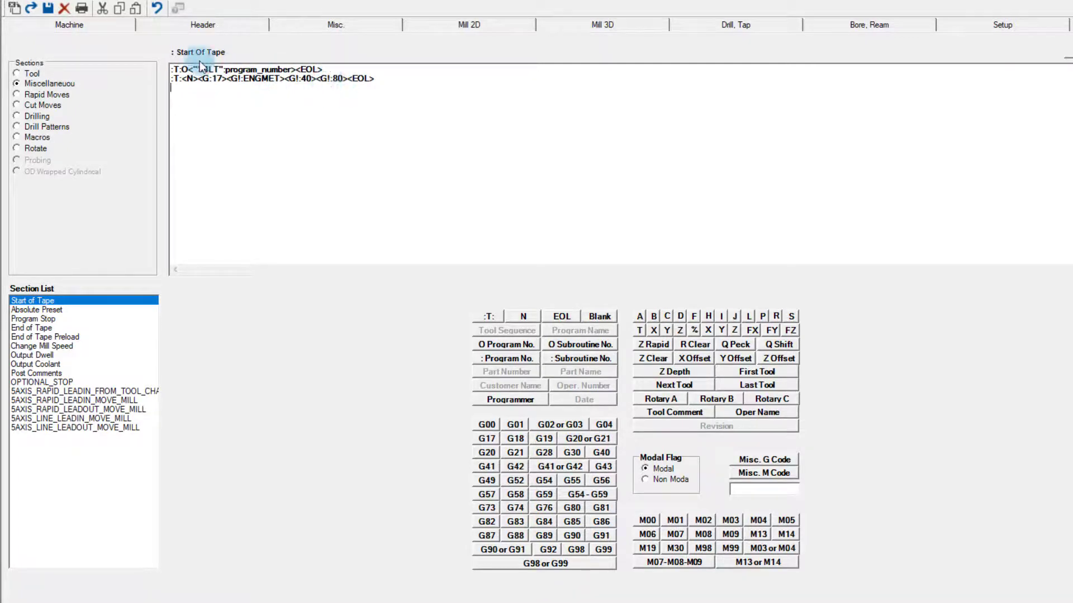
- Insert ':T:This is a test post processor<EOL>' as the first line of Start of Tape
{"action": "left_click", "coordinate": [171, 70]}
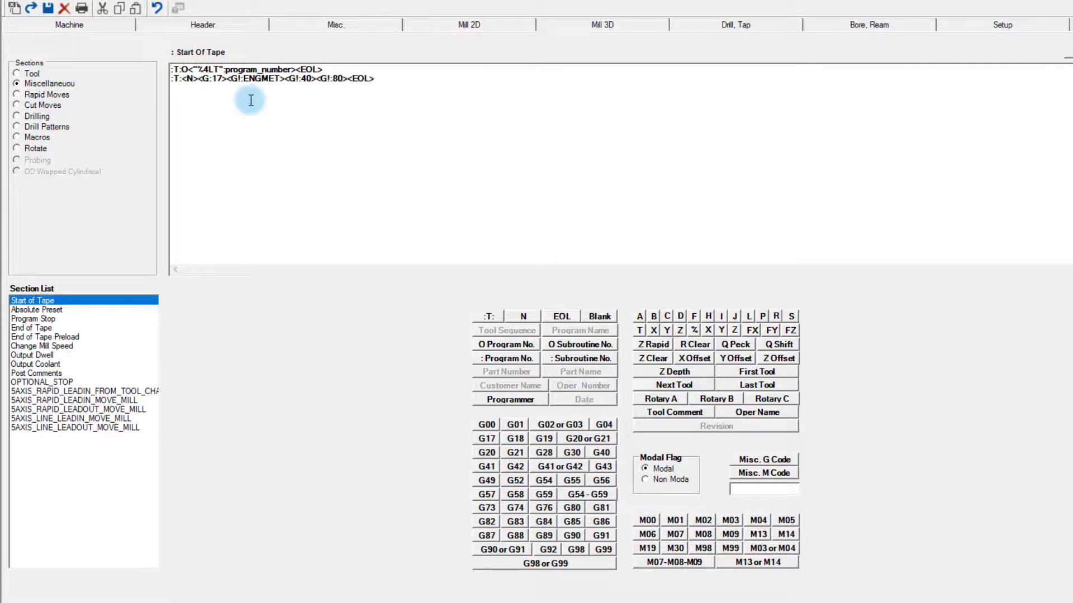
{"action": "key", "text": "Return"}
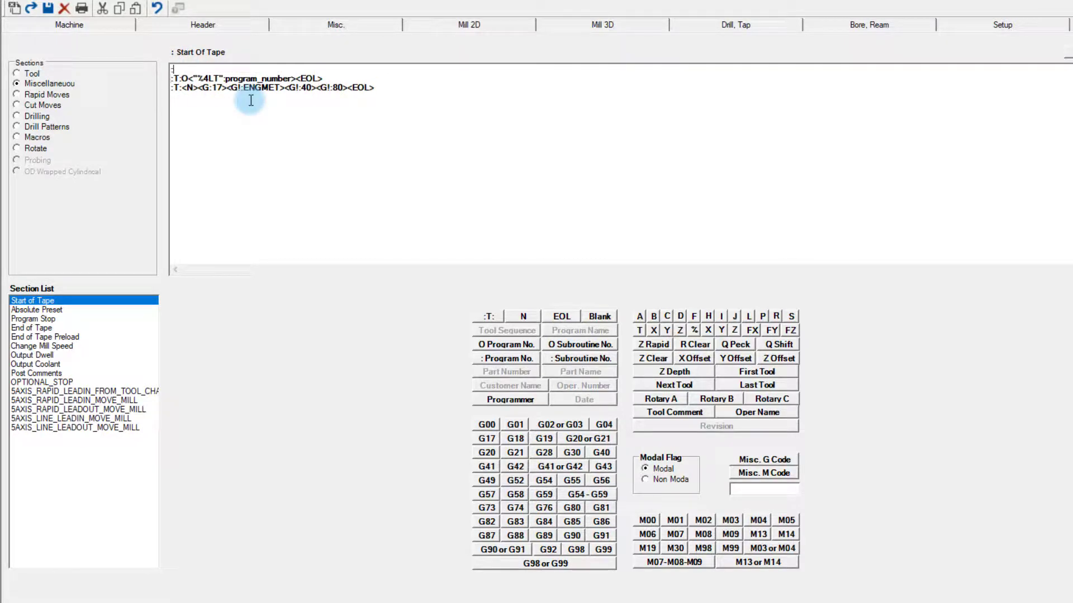
{"action": "type", "text": ":T:This is a test post processor<EOL"}
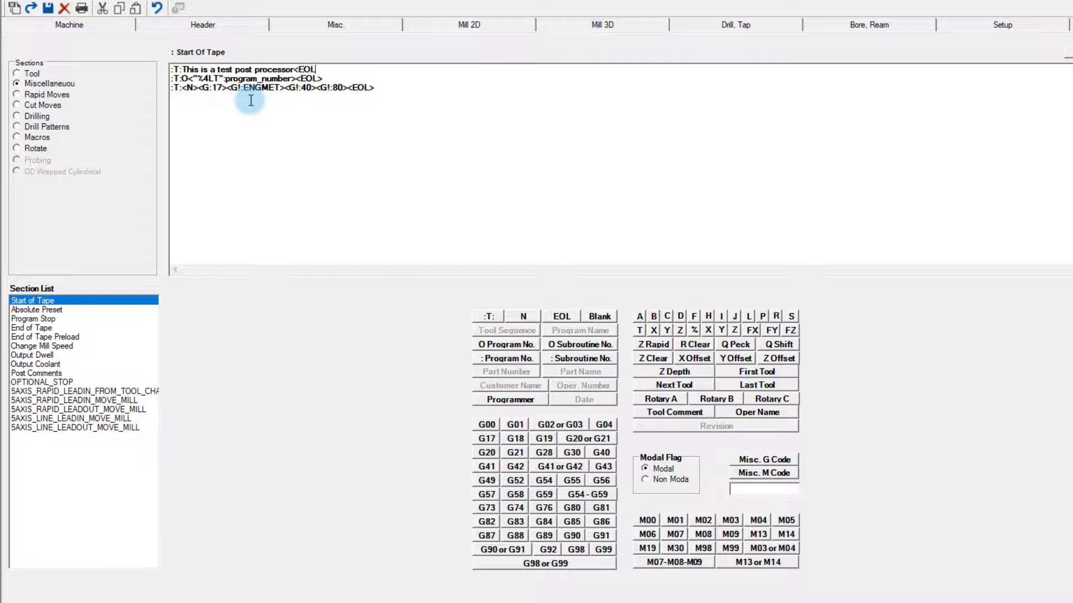
{"action": "type", "text": ">"}
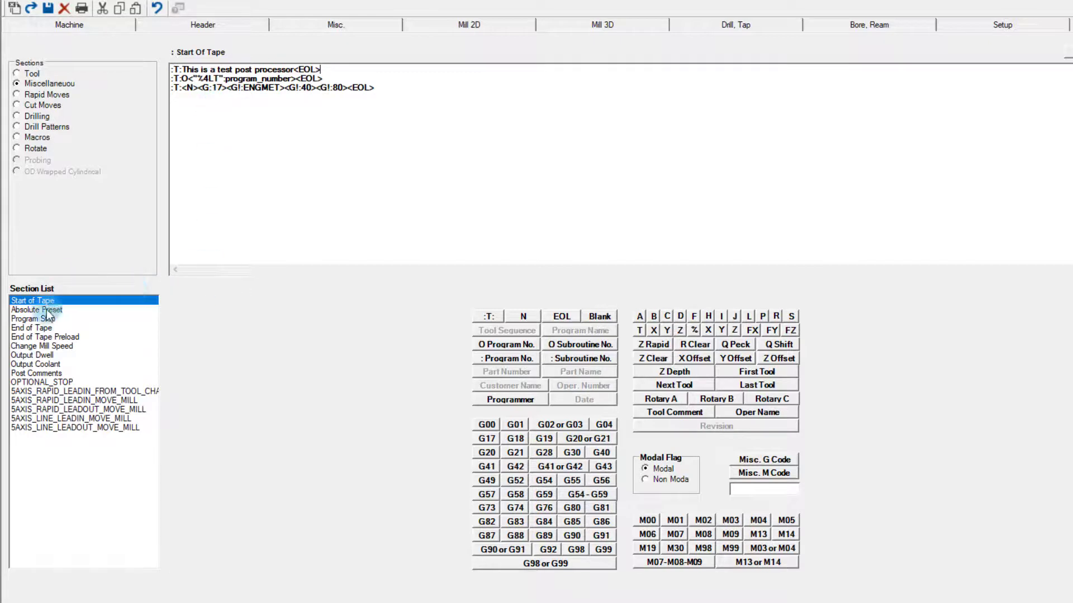
- Review the Init, Init Preload, Sub and Sub Preload Tool Change section code
{"action": "left_click", "coordinate": [31, 76]}
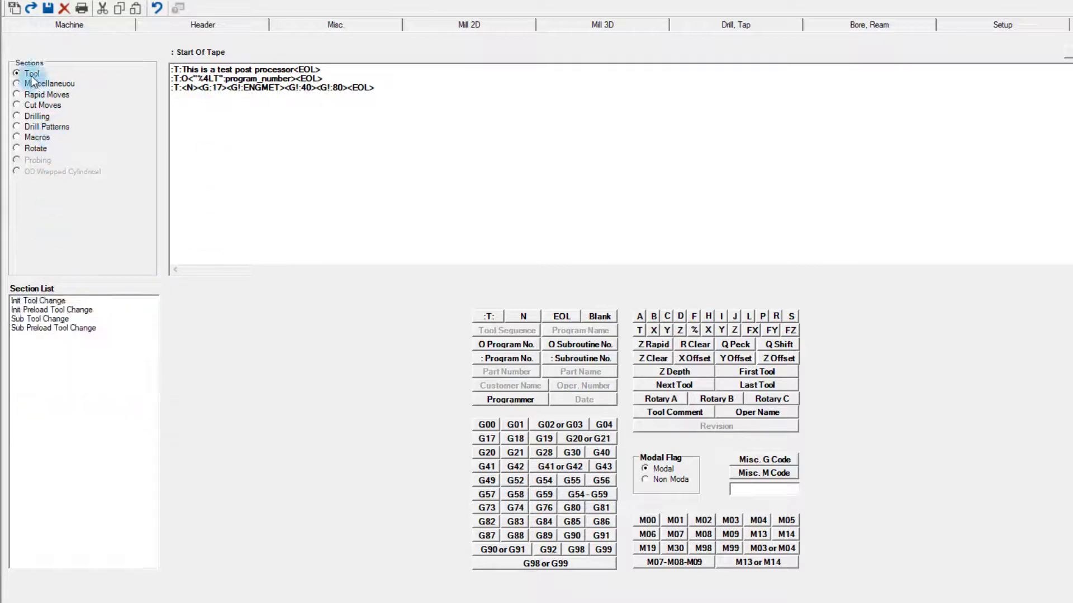
{"action": "left_click", "coordinate": [33, 300]}
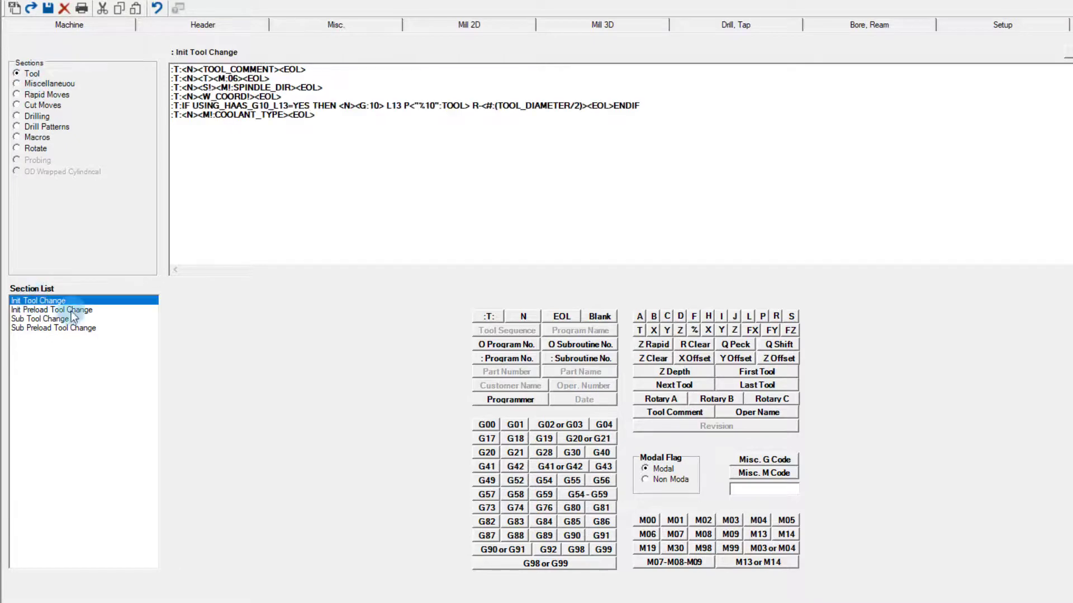
{"action": "left_click", "coordinate": [206, 69]}
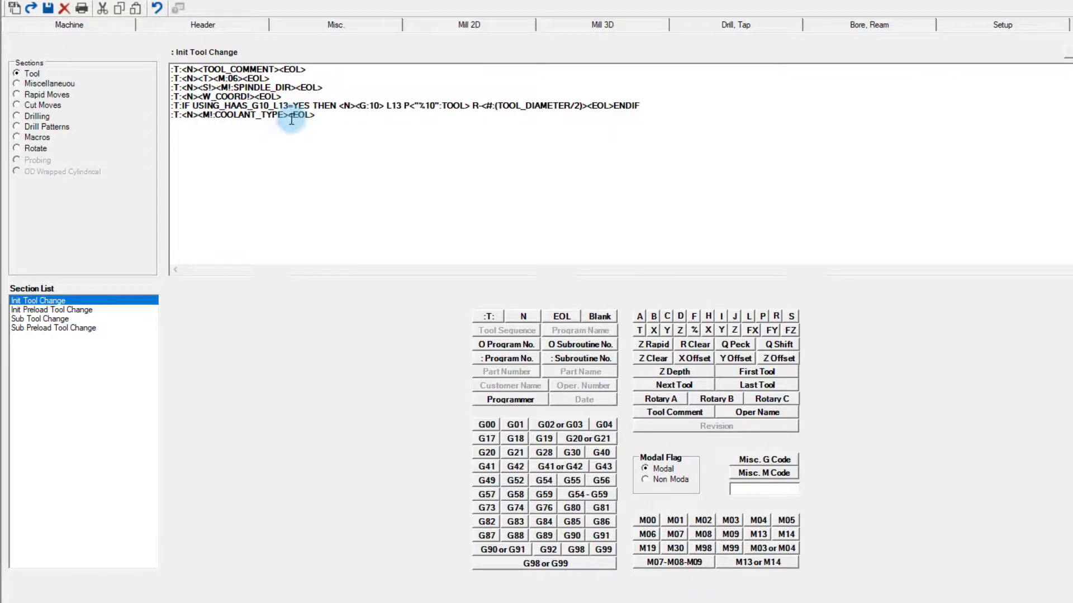
{"action": "left_click", "coordinate": [95, 311]}
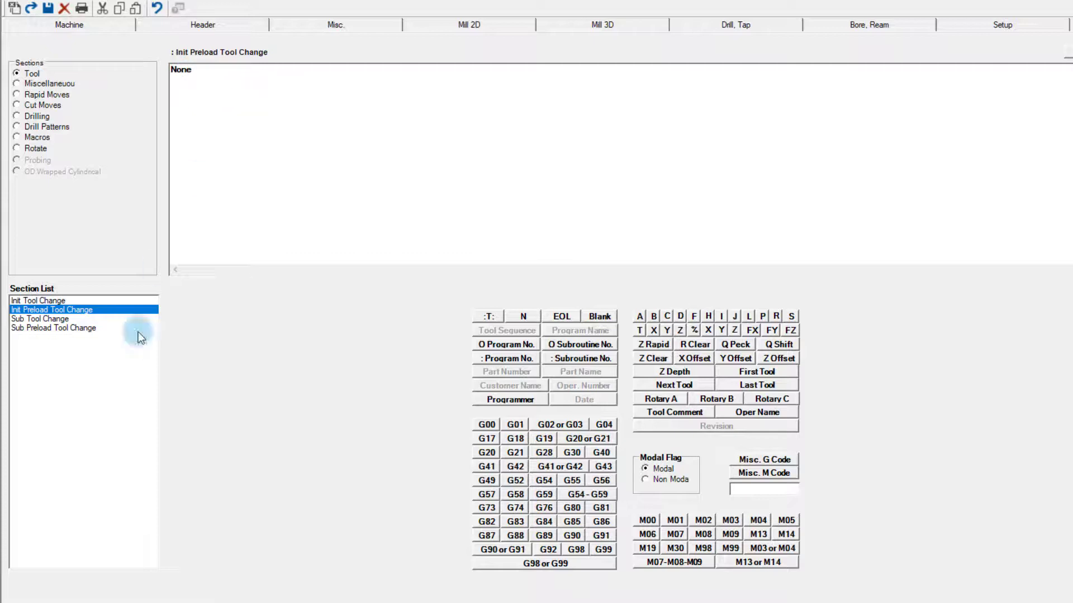
{"action": "left_click", "coordinate": [56, 319]}
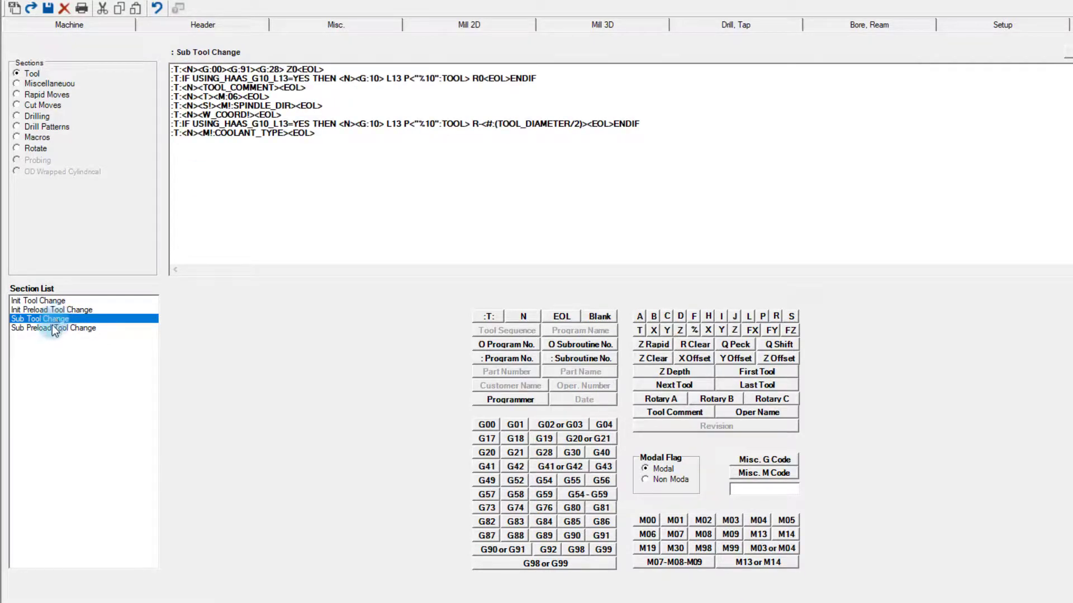
{"action": "left_click", "coordinate": [53, 326]}
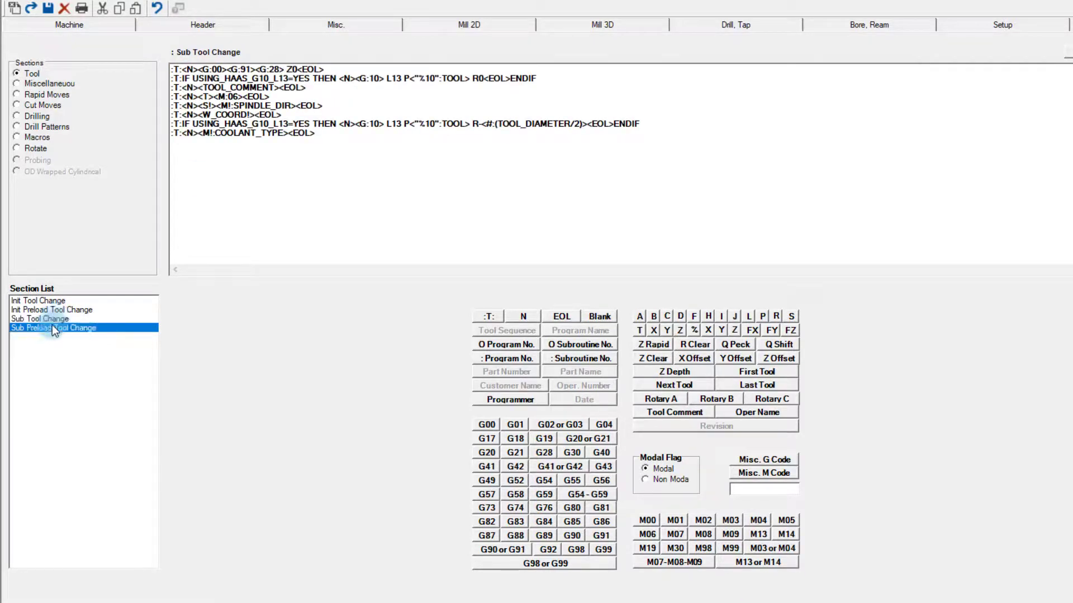
- Add a second line ':T:<G:54><EOL>' to Cut Moves Feed Z Down, then select it
{"action": "left_click", "coordinate": [16, 105]}
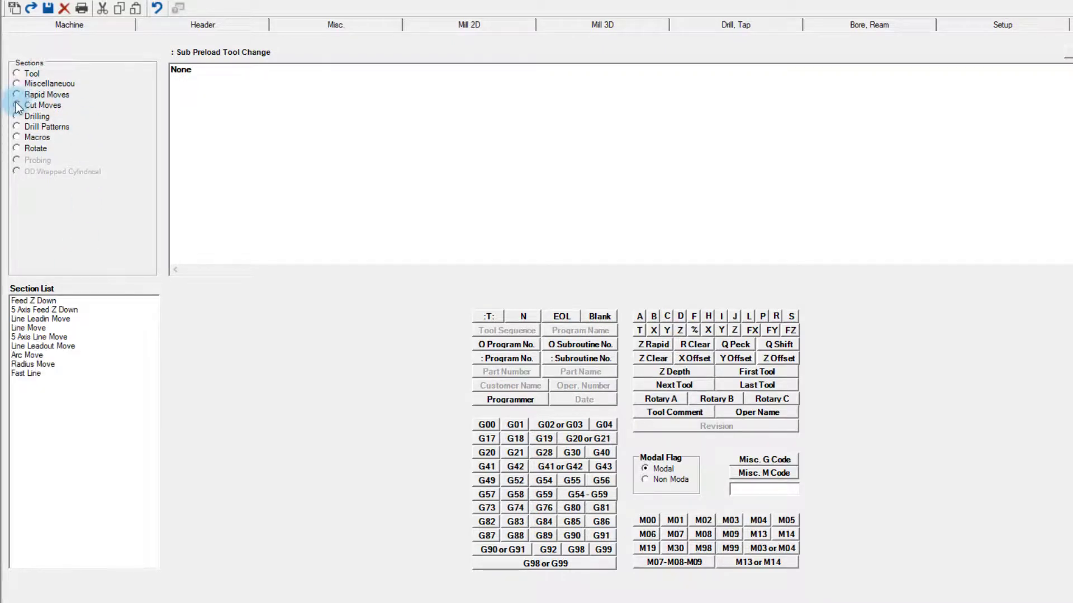
{"action": "left_click", "coordinate": [28, 300]}
{"action": "left_click", "coordinate": [257, 179]}
{"action": "left_click", "coordinate": [488, 316]}
{"action": "left_click", "coordinate": [544, 480]}
{"action": "left_click", "coordinate": [570, 317]}
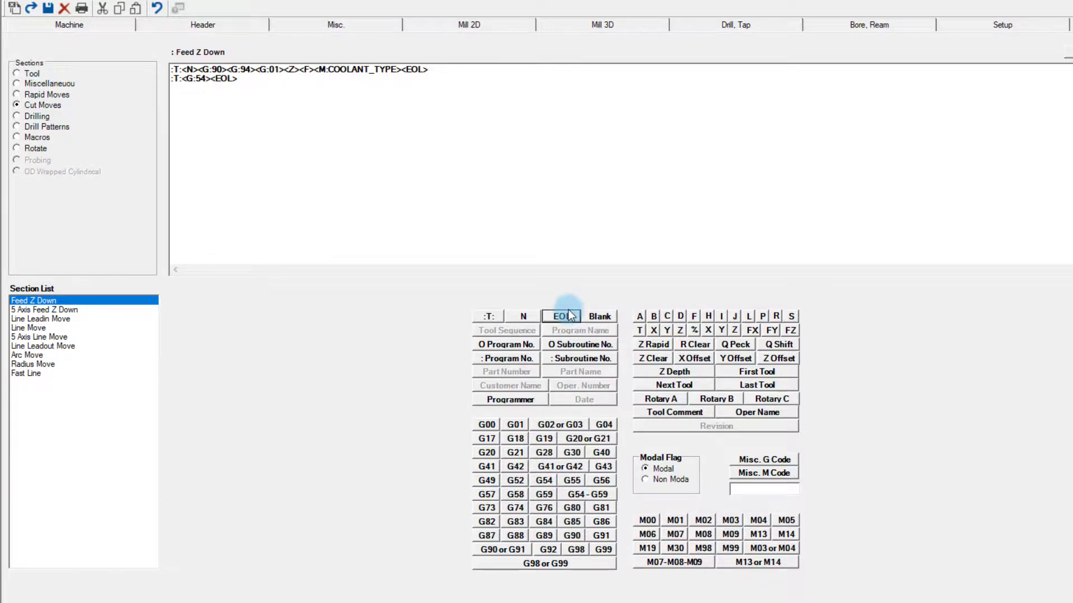
{"action": "left_click_drag", "start_coordinate": [237, 78], "coordinate": [143, 76]}
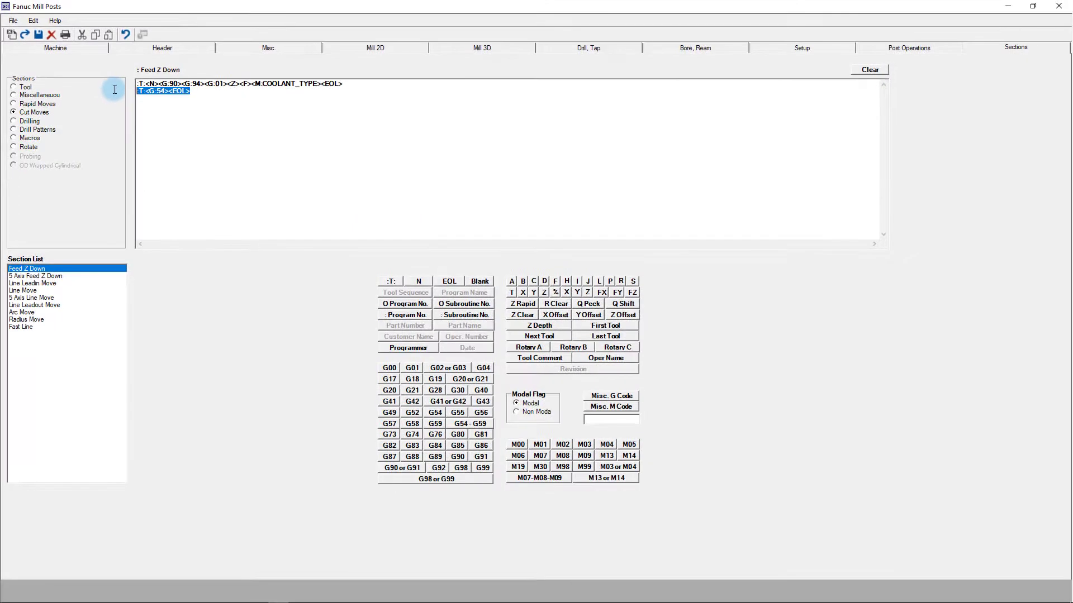
- Delete the G54 line and save the source as 'Generic Post UPG' in MillSourceTemplates
{"action": "key", "text": "Delete"}
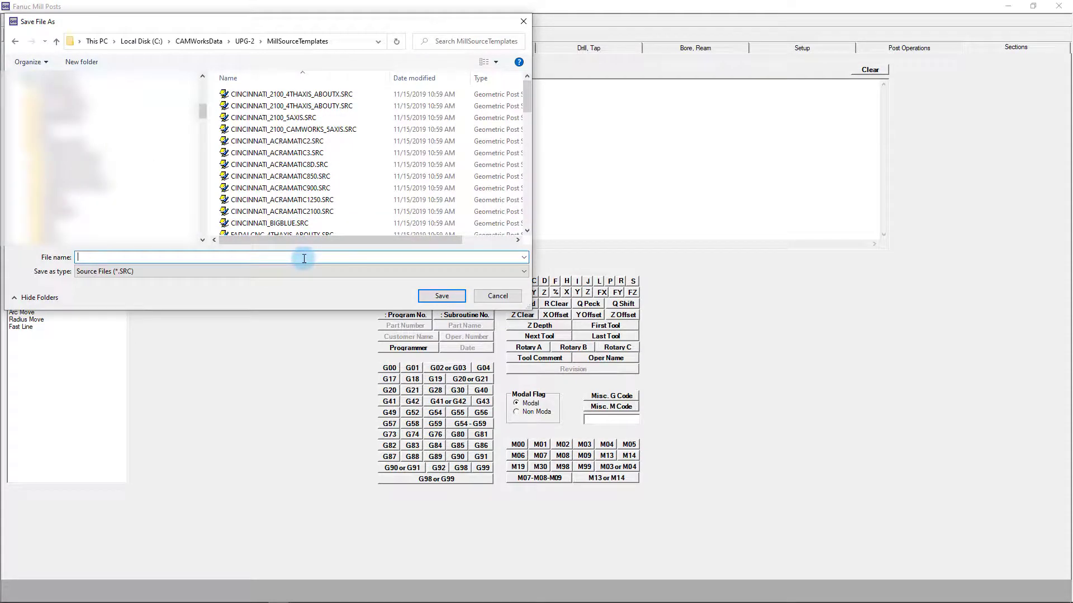
{"action": "type", "text": "Generic Post UPG"}
{"action": "left_click", "coordinate": [102, 257]}
{"action": "left_click", "coordinate": [439, 295]}
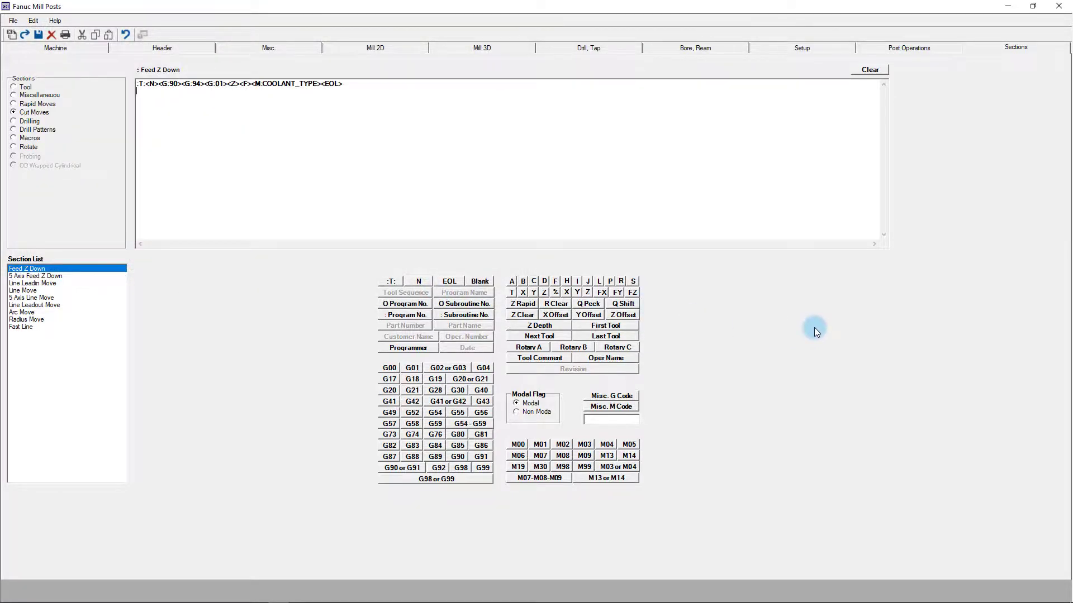
- Compile Generic Post UPG.SRC and acknowledge the success message
{"action": "left_click", "coordinate": [12, 21]}
{"action": "left_click", "coordinate": [34, 117]}
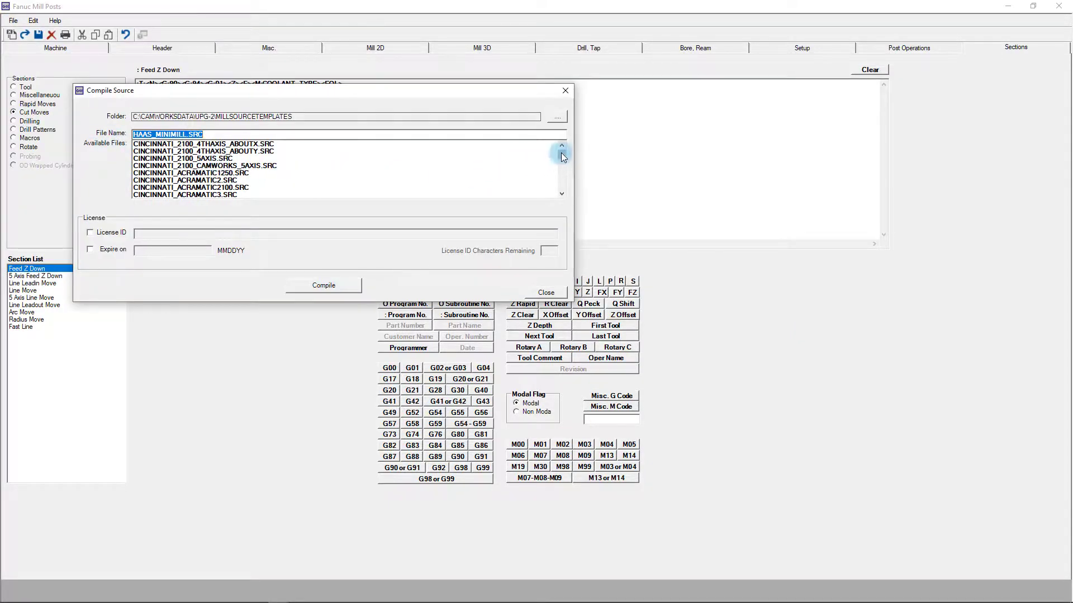
{"action": "left_click_drag", "start_coordinate": [560, 152], "coordinate": [564, 162]}
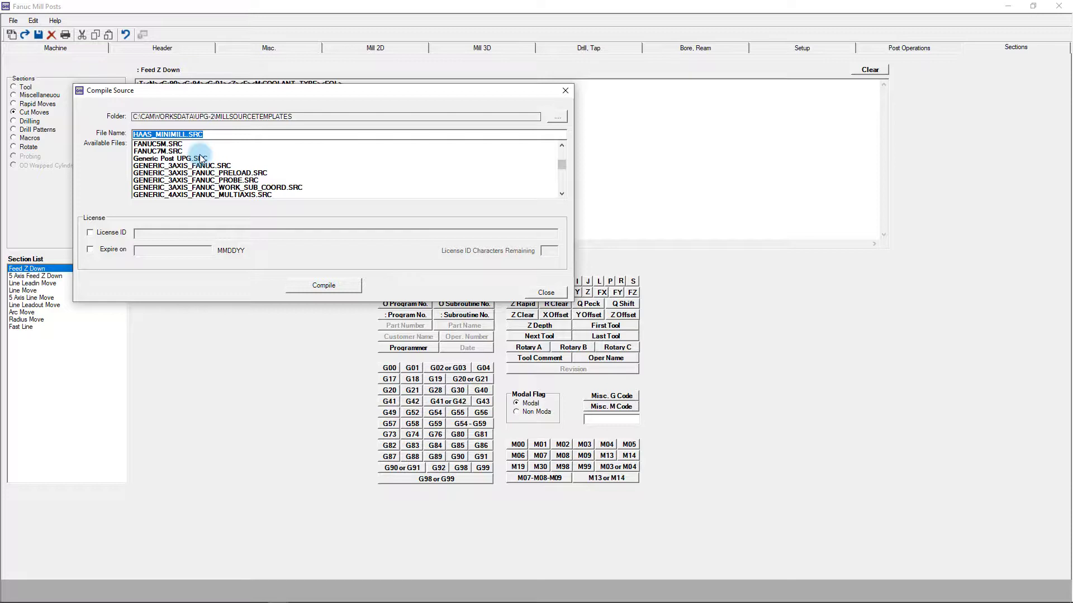
{"action": "key", "text": "Return"}
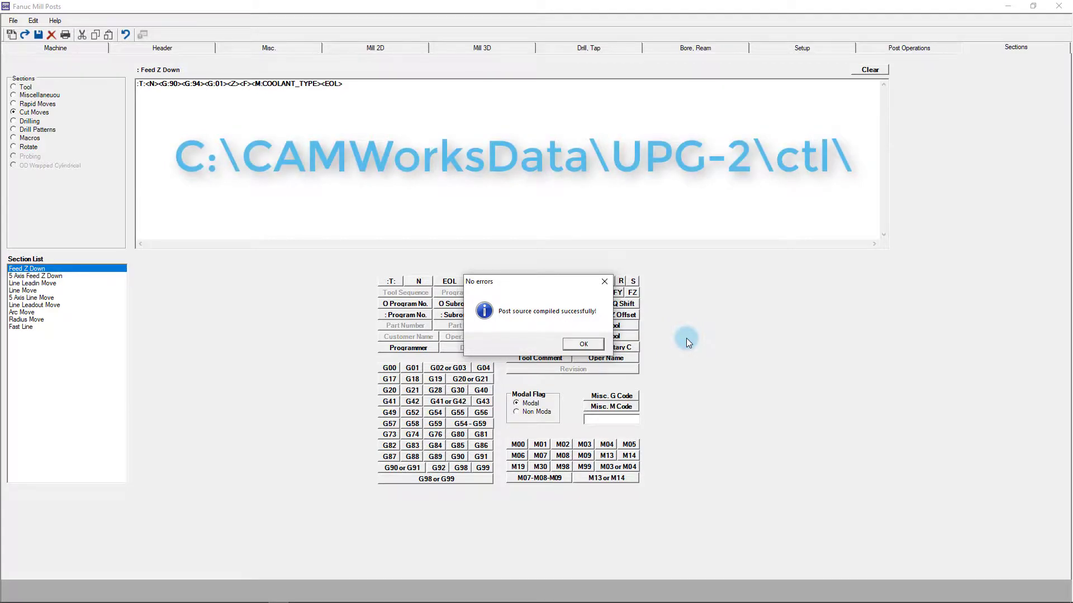
{"action": "left_click", "coordinate": [596, 343]}
- Close the post generator and set the machine's post processor to GENERIC POST UPG
{"action": "key", "text": "alt+F4"}
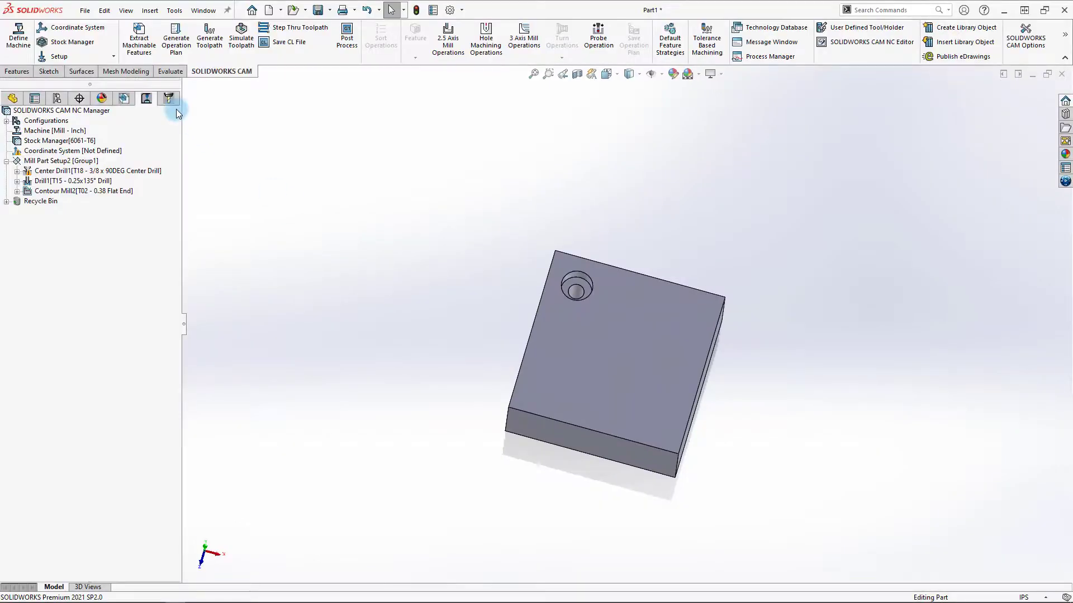
{"action": "left_click", "coordinate": [23, 50]}
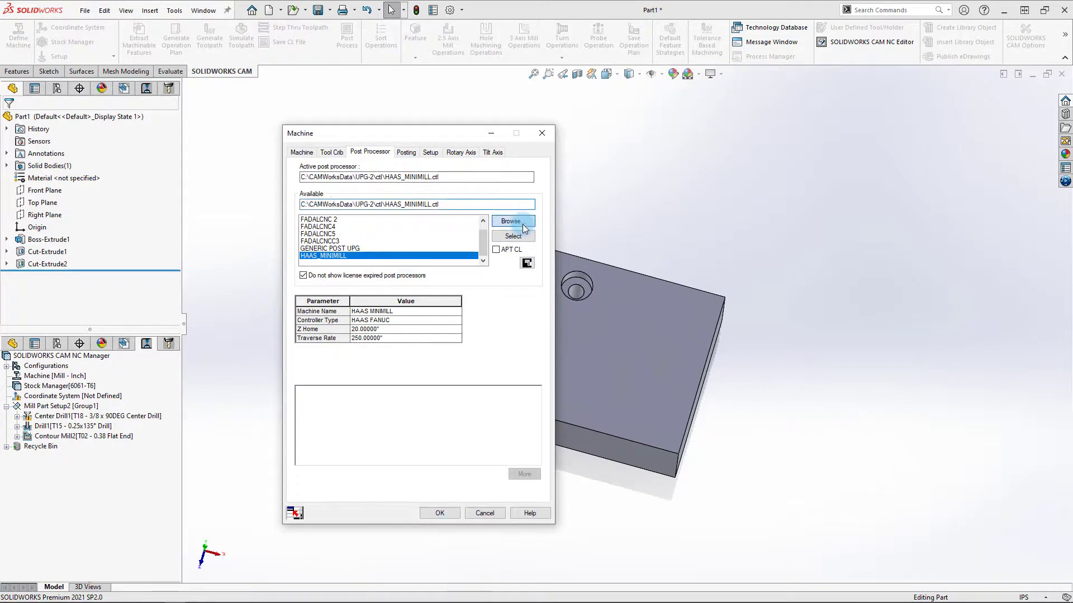
{"action": "key", "text": "Up"}
{"action": "left_click", "coordinate": [508, 237]}
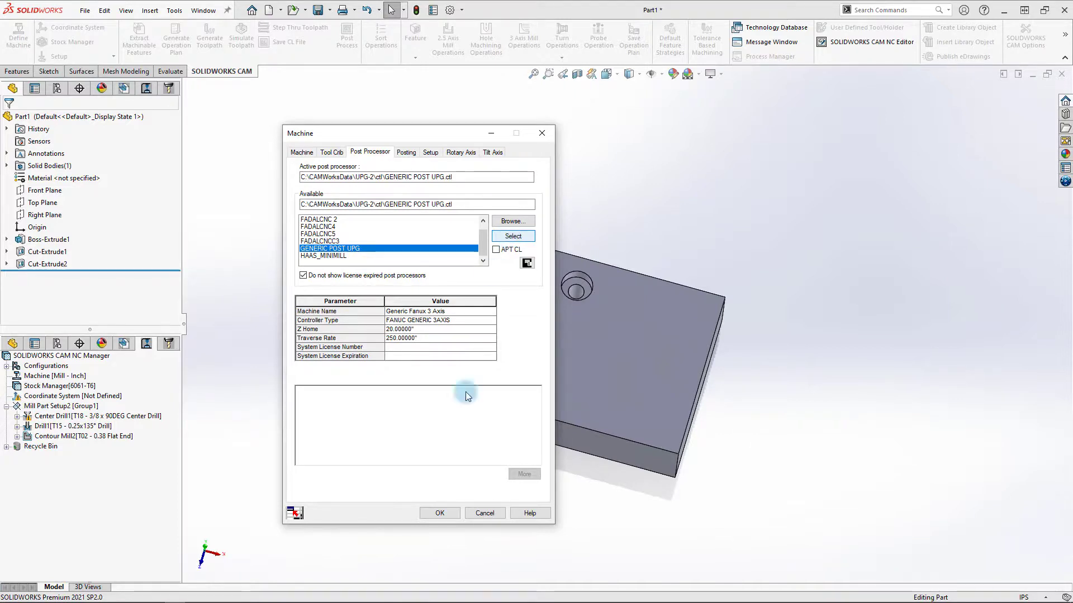
{"action": "left_click", "coordinate": [439, 511]}
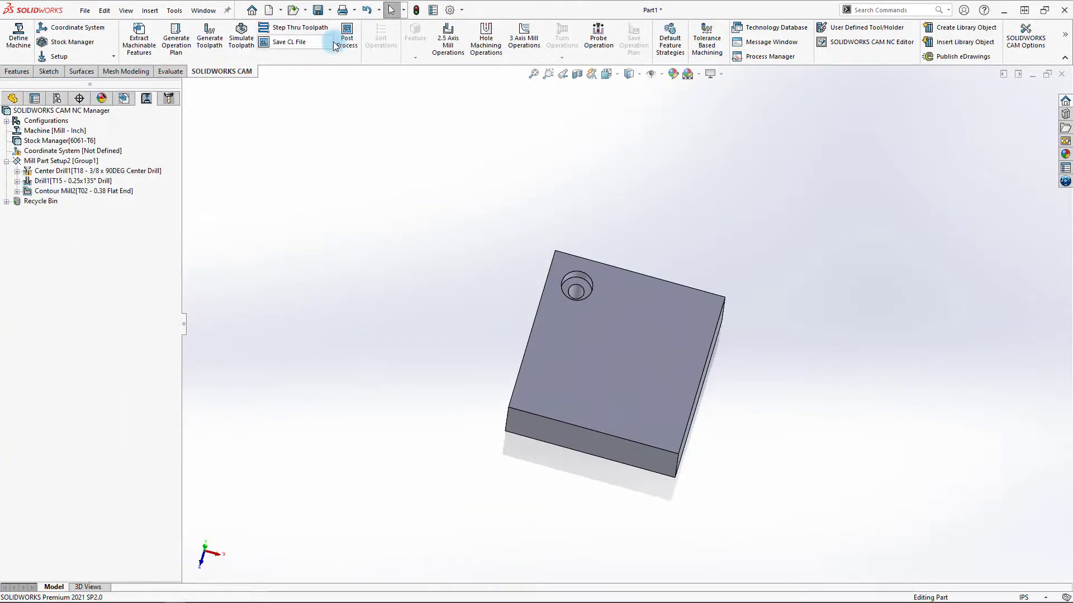
- Post process the part, saving and generating the NC code as Part1.txt
{"action": "left_click", "coordinate": [347, 38]}
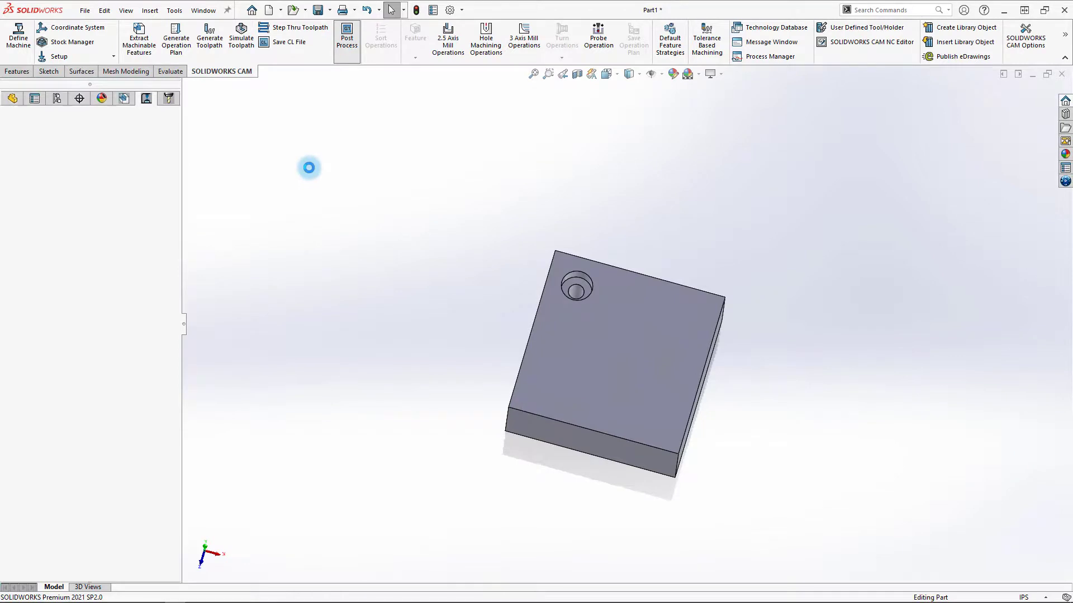
{"action": "left_click", "coordinate": [442, 282]}
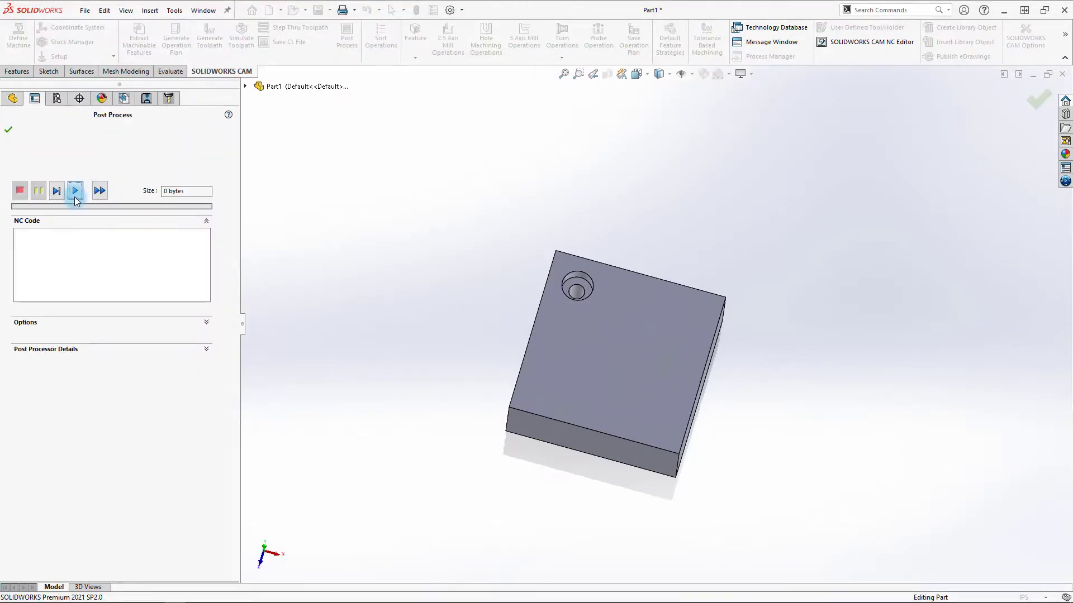
{"action": "left_click", "coordinate": [75, 195]}
{"action": "left_click", "coordinate": [9, 132]}
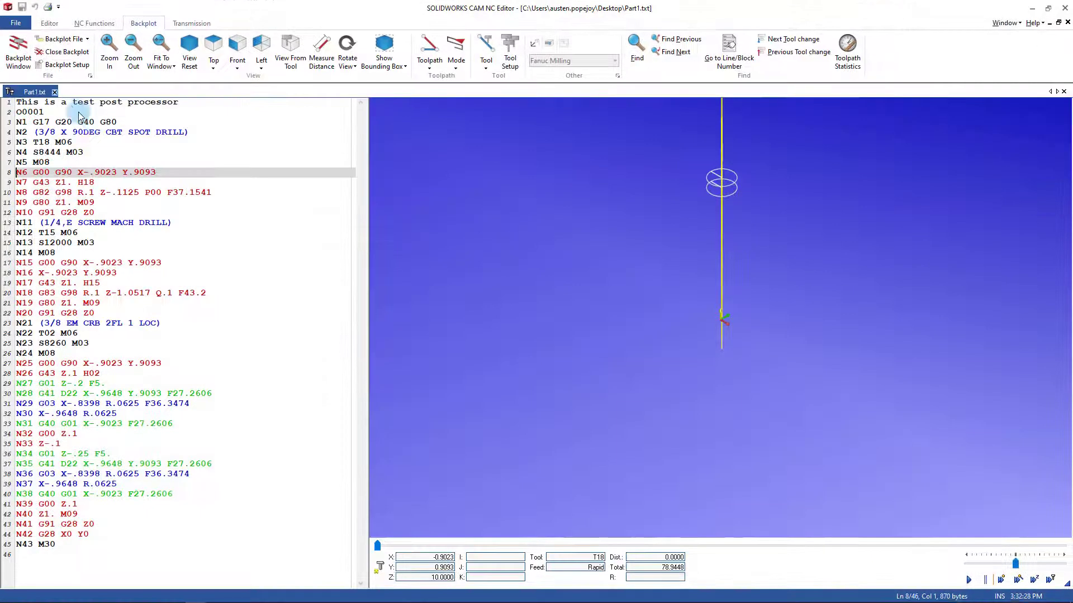